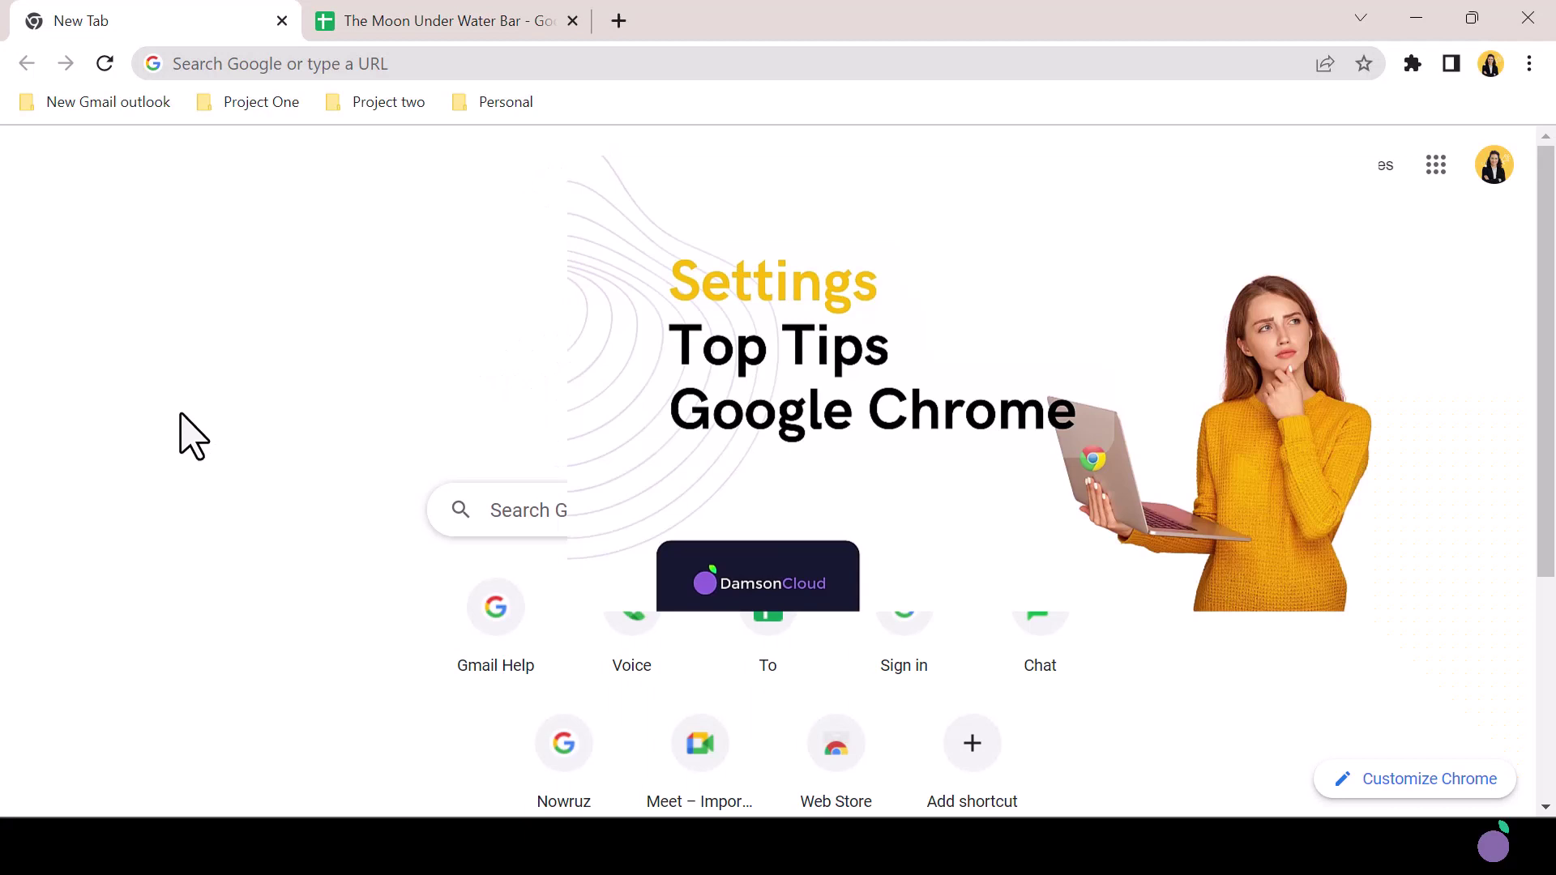
# Step: Search the omnibox for 'the crill' and open The Crillon Hotel Google Sheet from the Drive matches
pyautogui.click(205, 63)
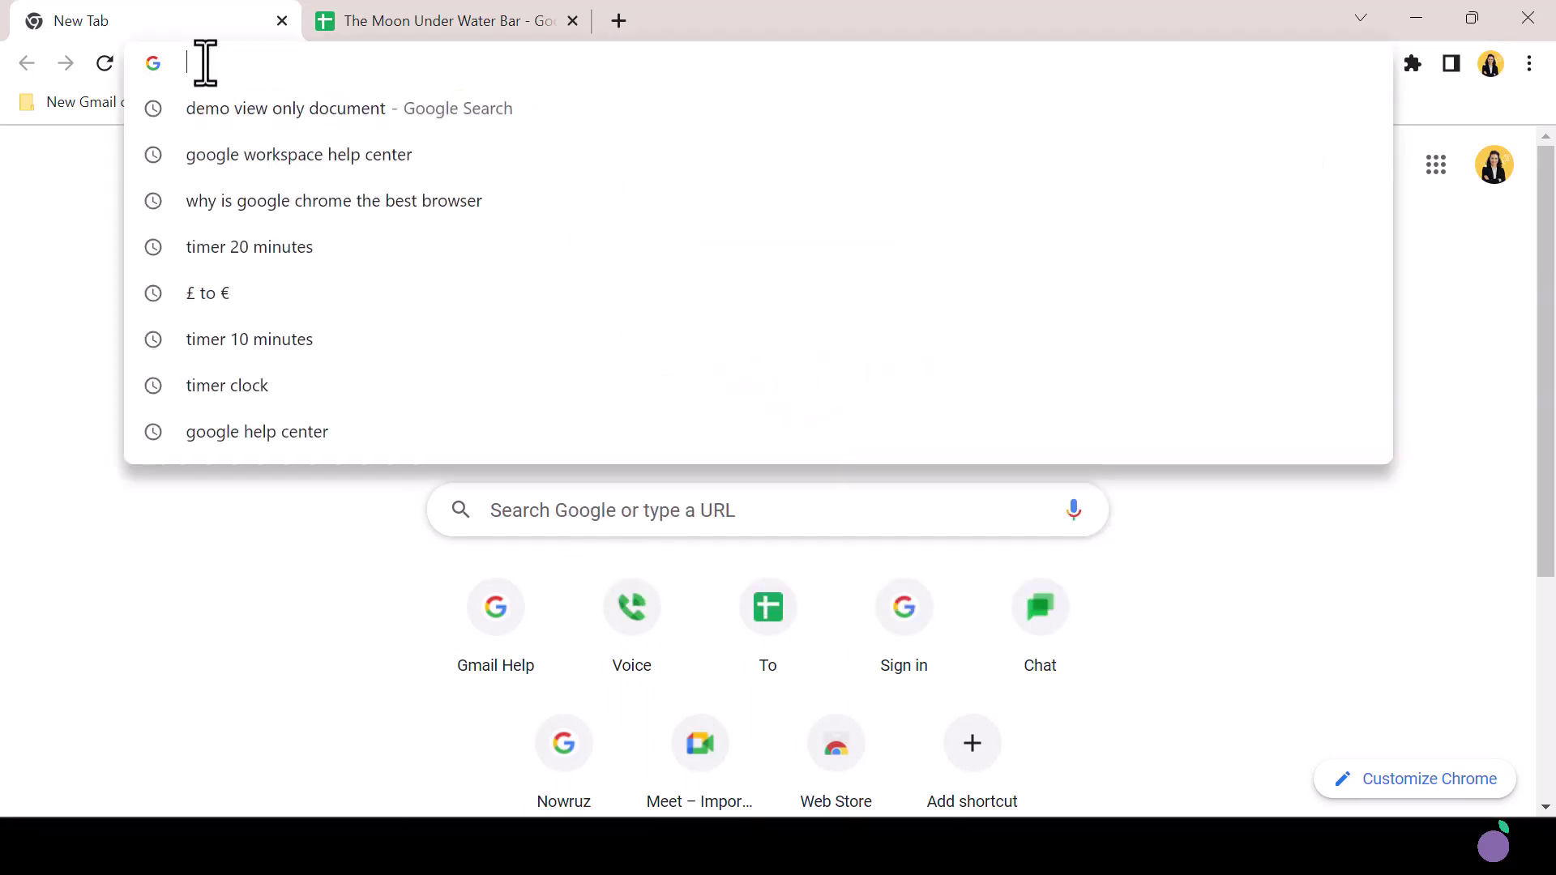
pyautogui.write('the crill')
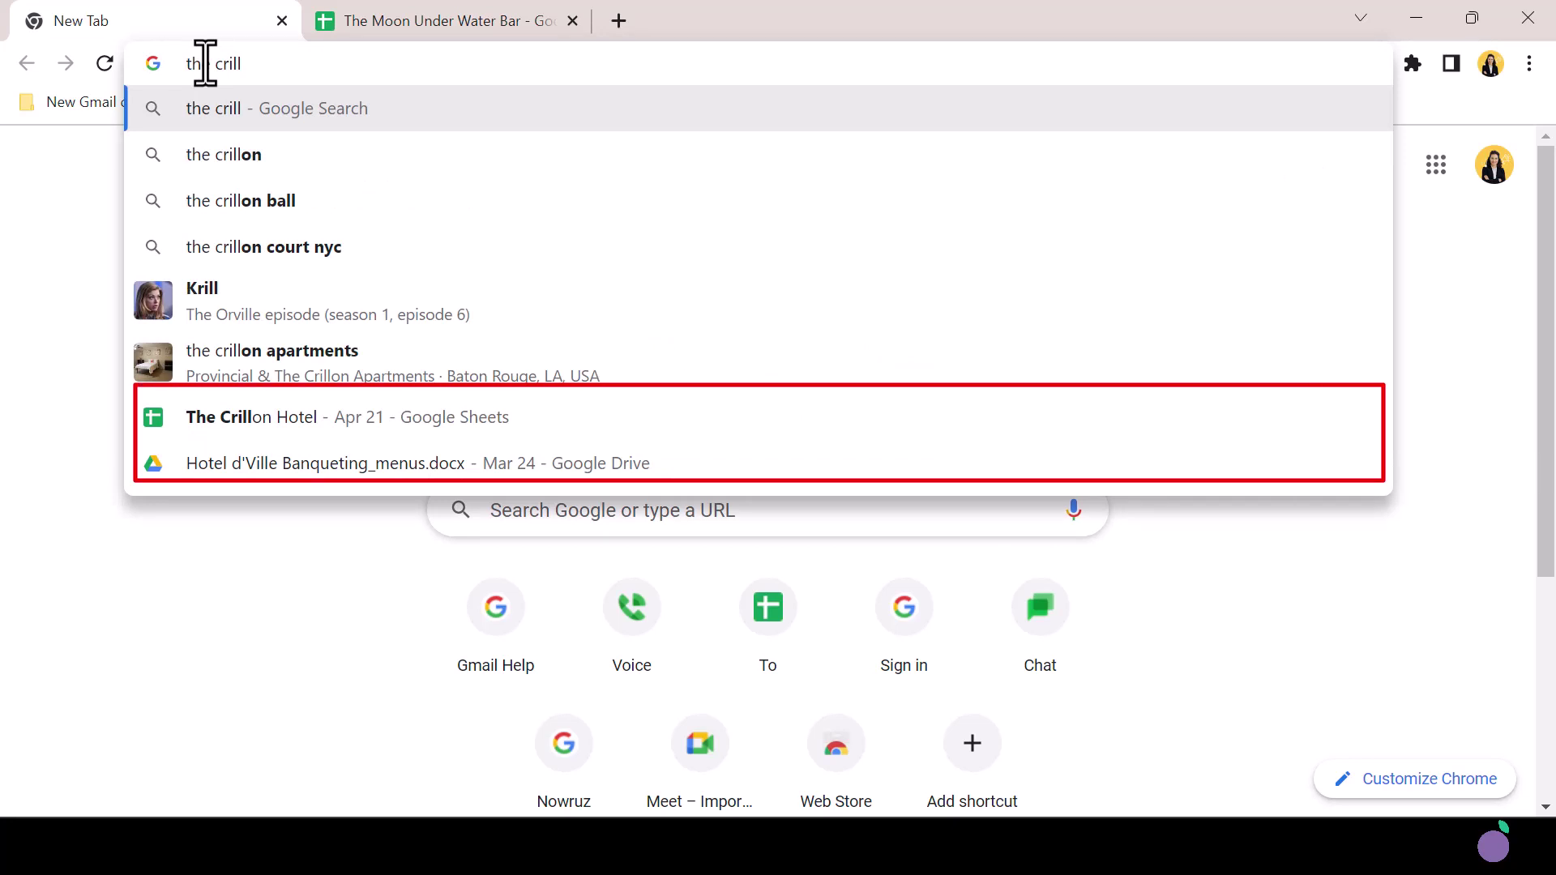
pyautogui.click(371, 421)
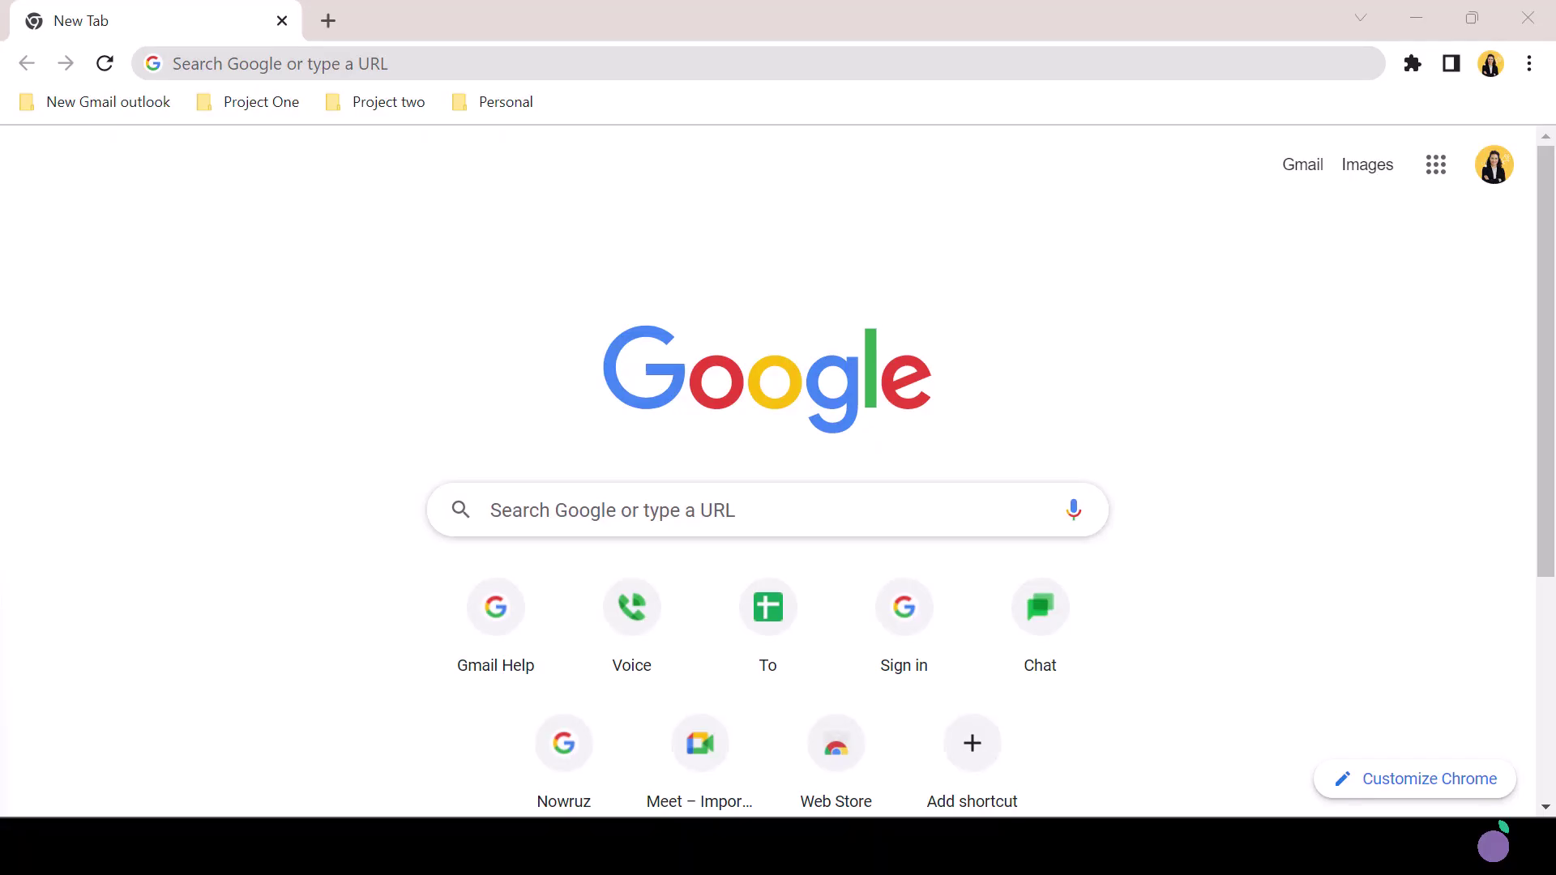
# Step: Search thejournal.ie for "learning" using a pasted site: restriction, then scroll down the results
pyautogui.click(174, 63)
pyautogui.write('Site:https://www.thejournal.ie/')
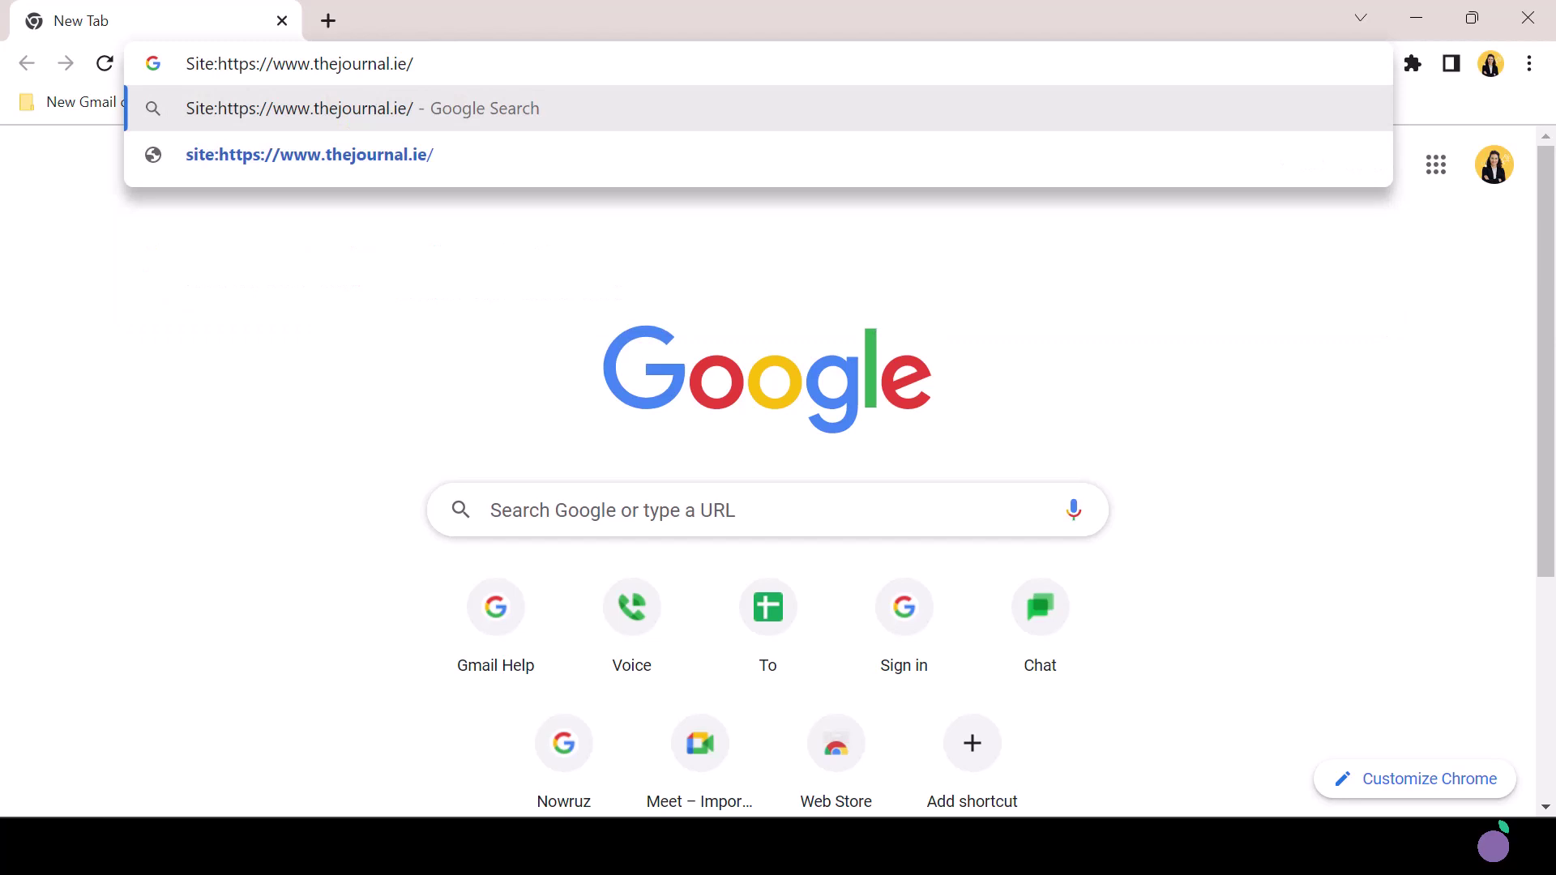
pyautogui.write('"learning')
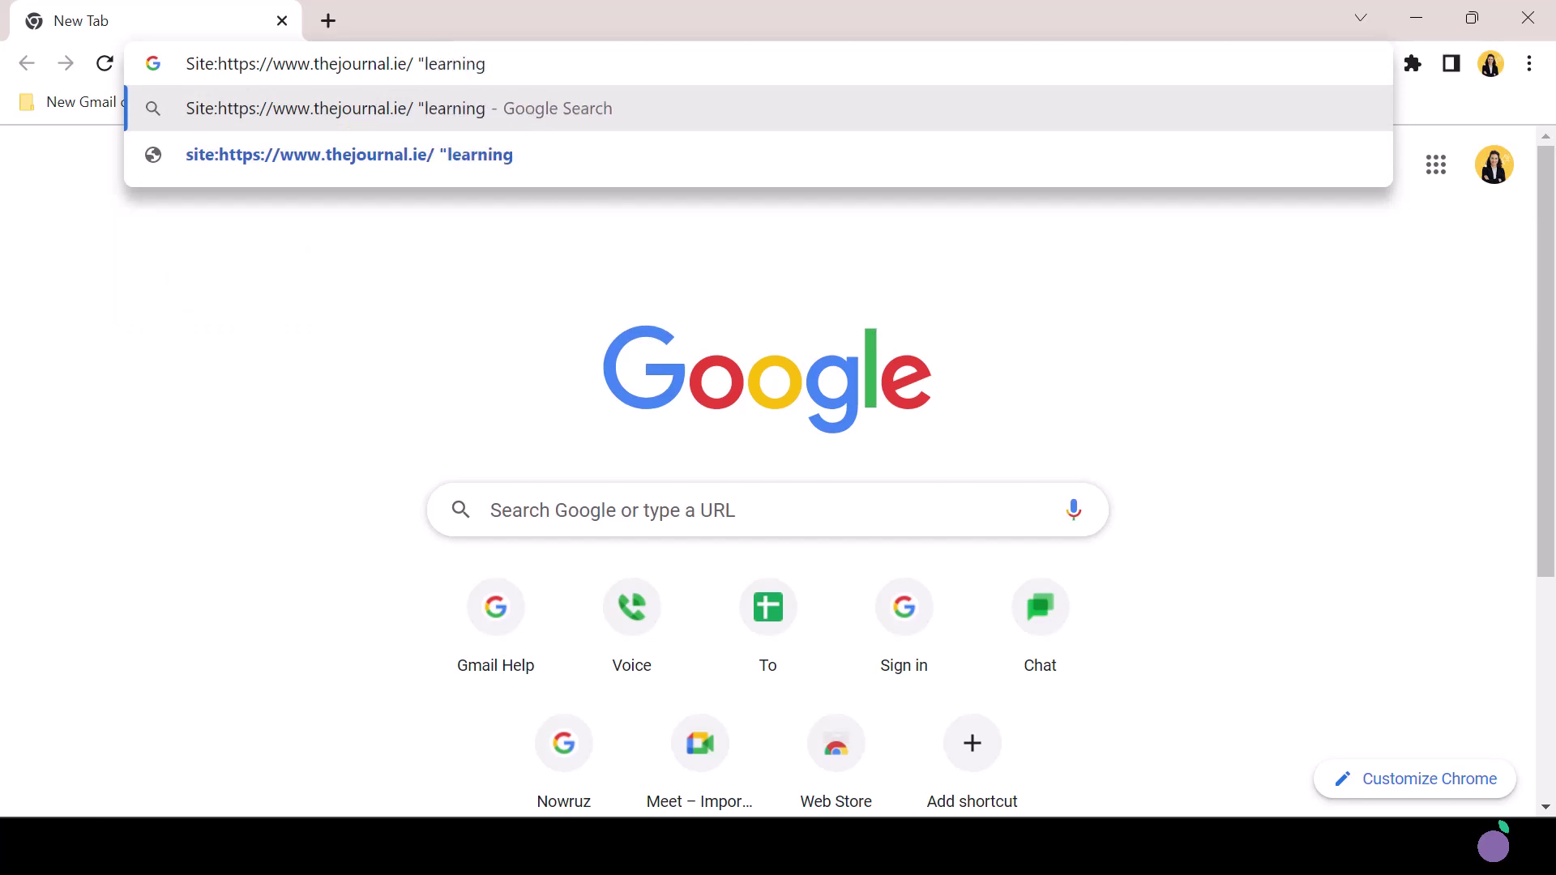
pyautogui.write('"')
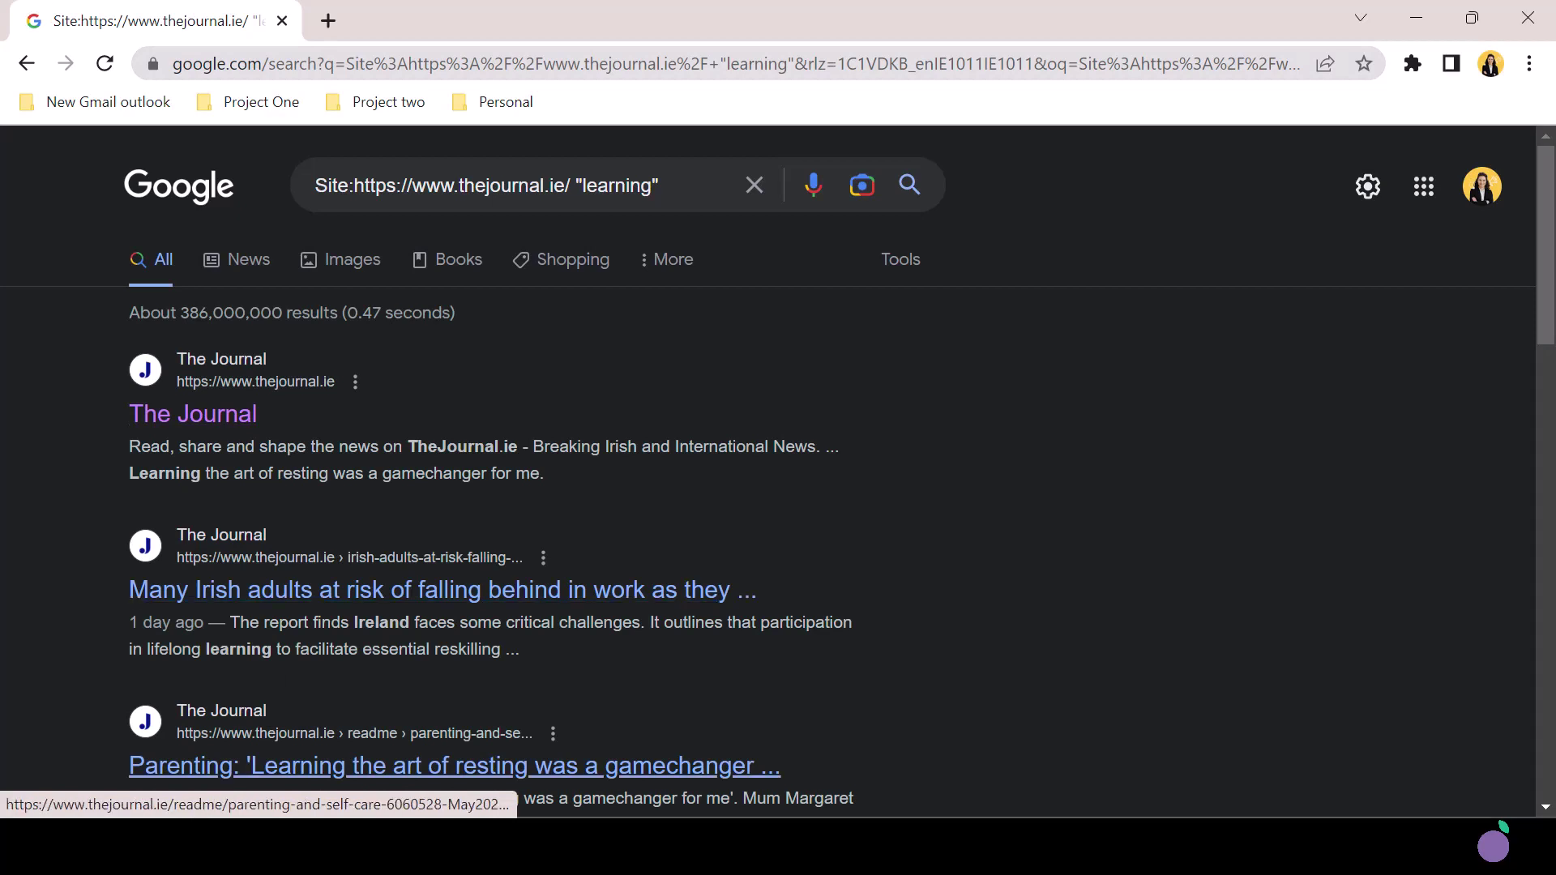
pyautogui.scroll(-5, 768, 474)
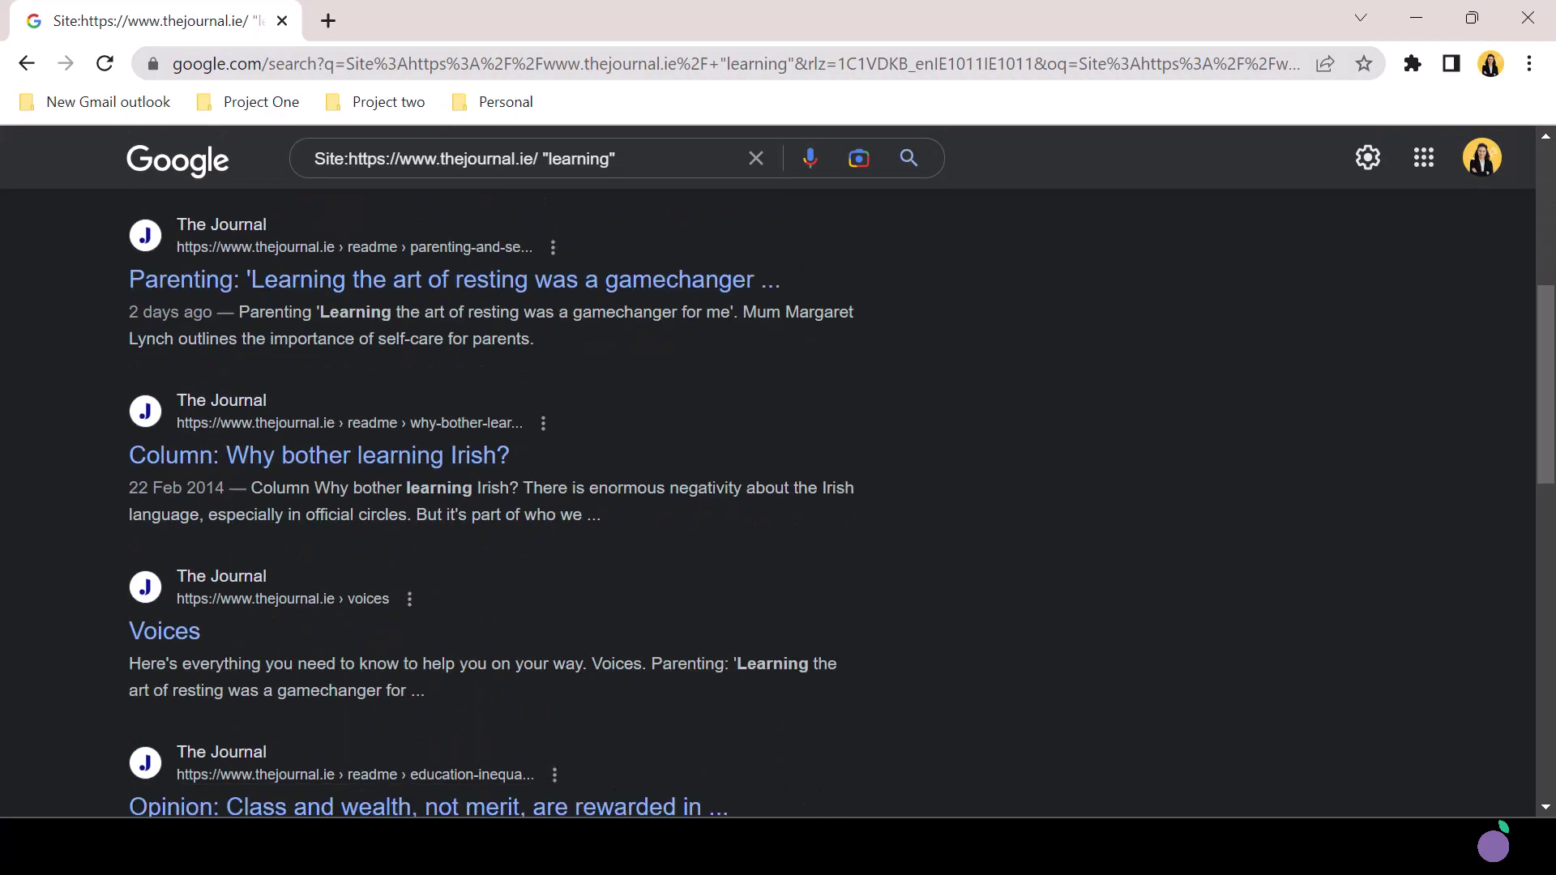
pyautogui.scroll(-3, 768, 502)
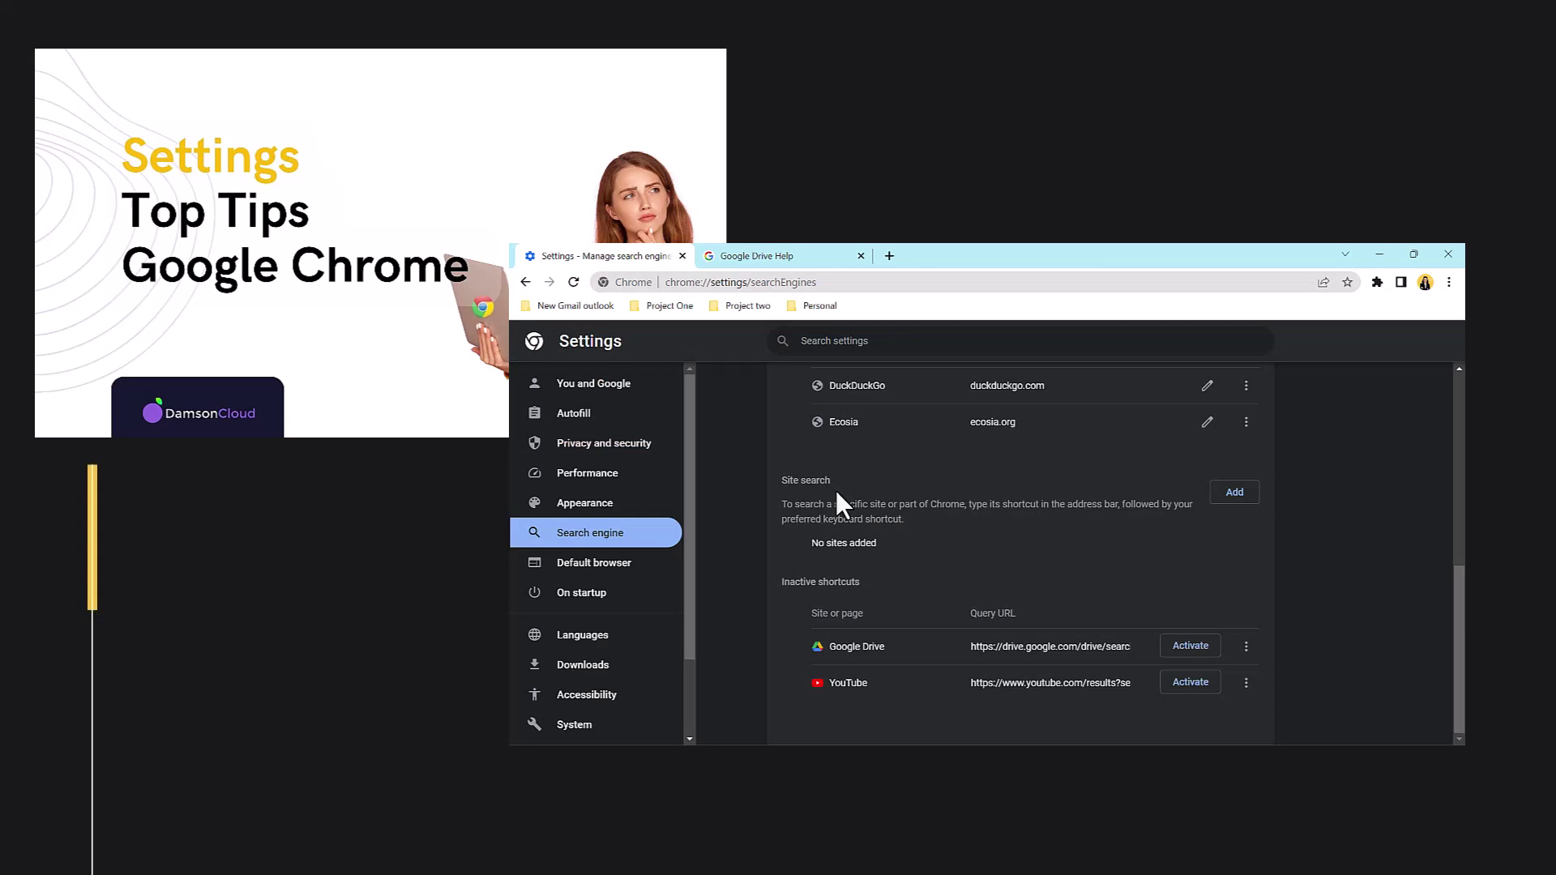
# Step: Create a 'Drive Help' site-search shortcut and use it to search Drive Help for 'docs'
pyautogui.click(1235, 496)
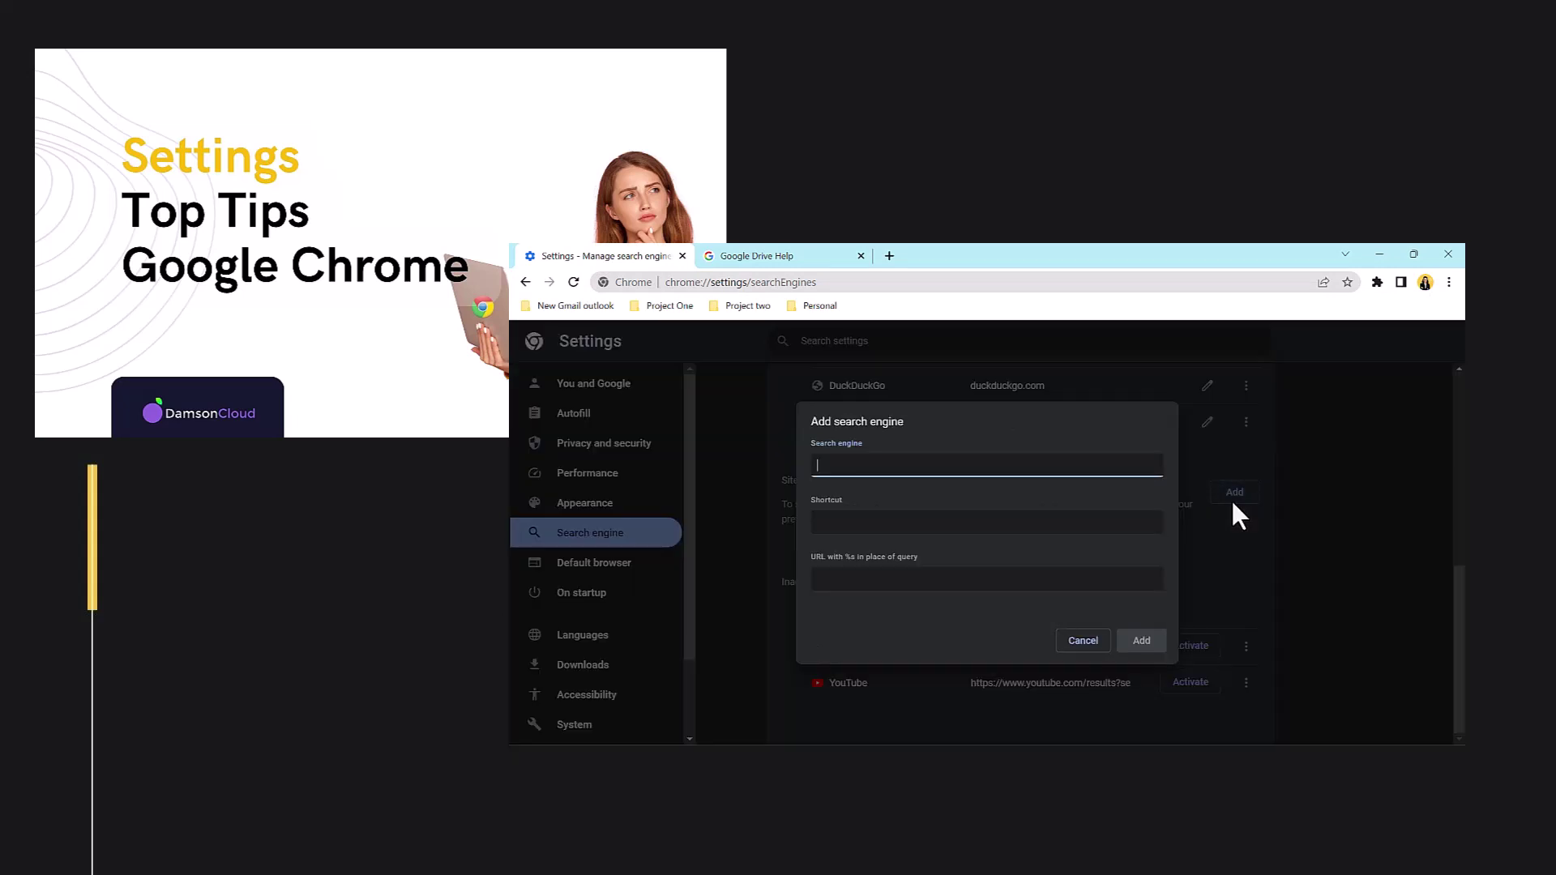
pyautogui.write('Driv')
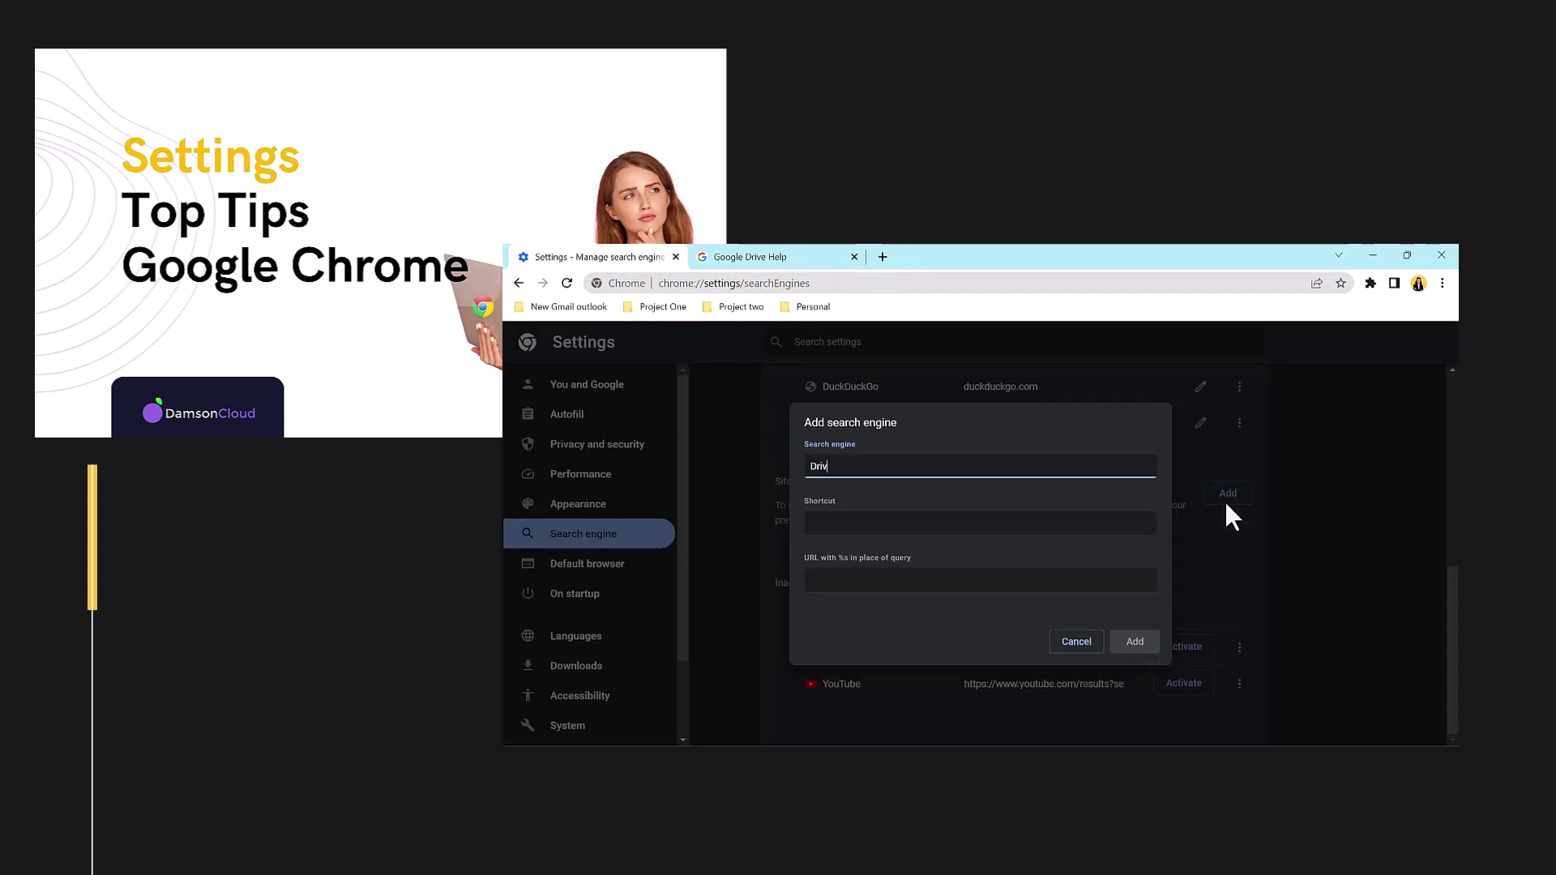
pyautogui.write('e Help')
pyautogui.press('Tab')
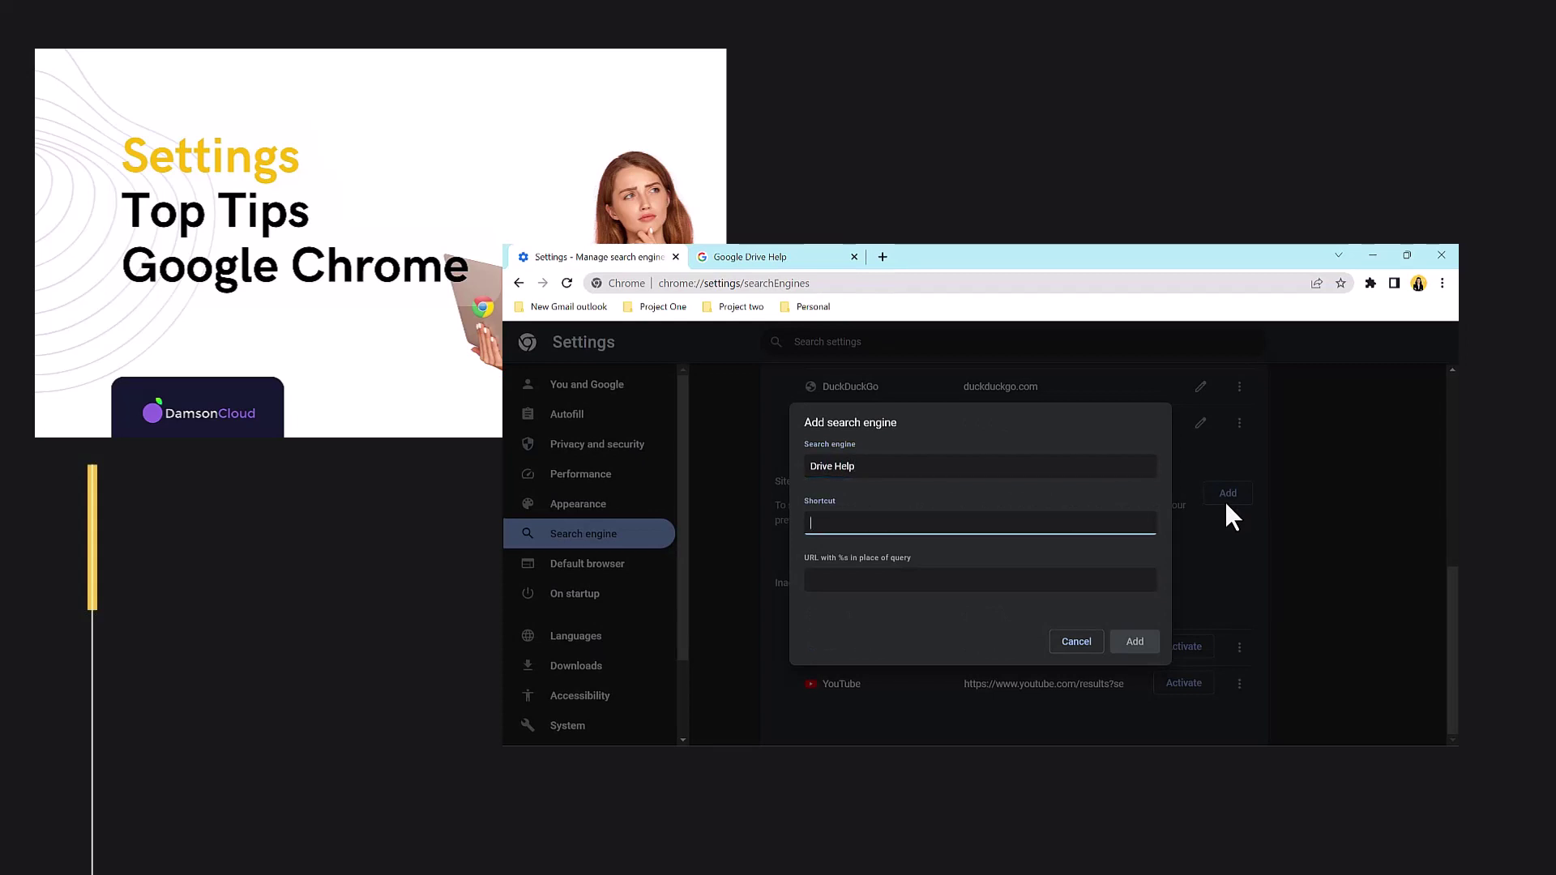
pyautogui.write('Dh')
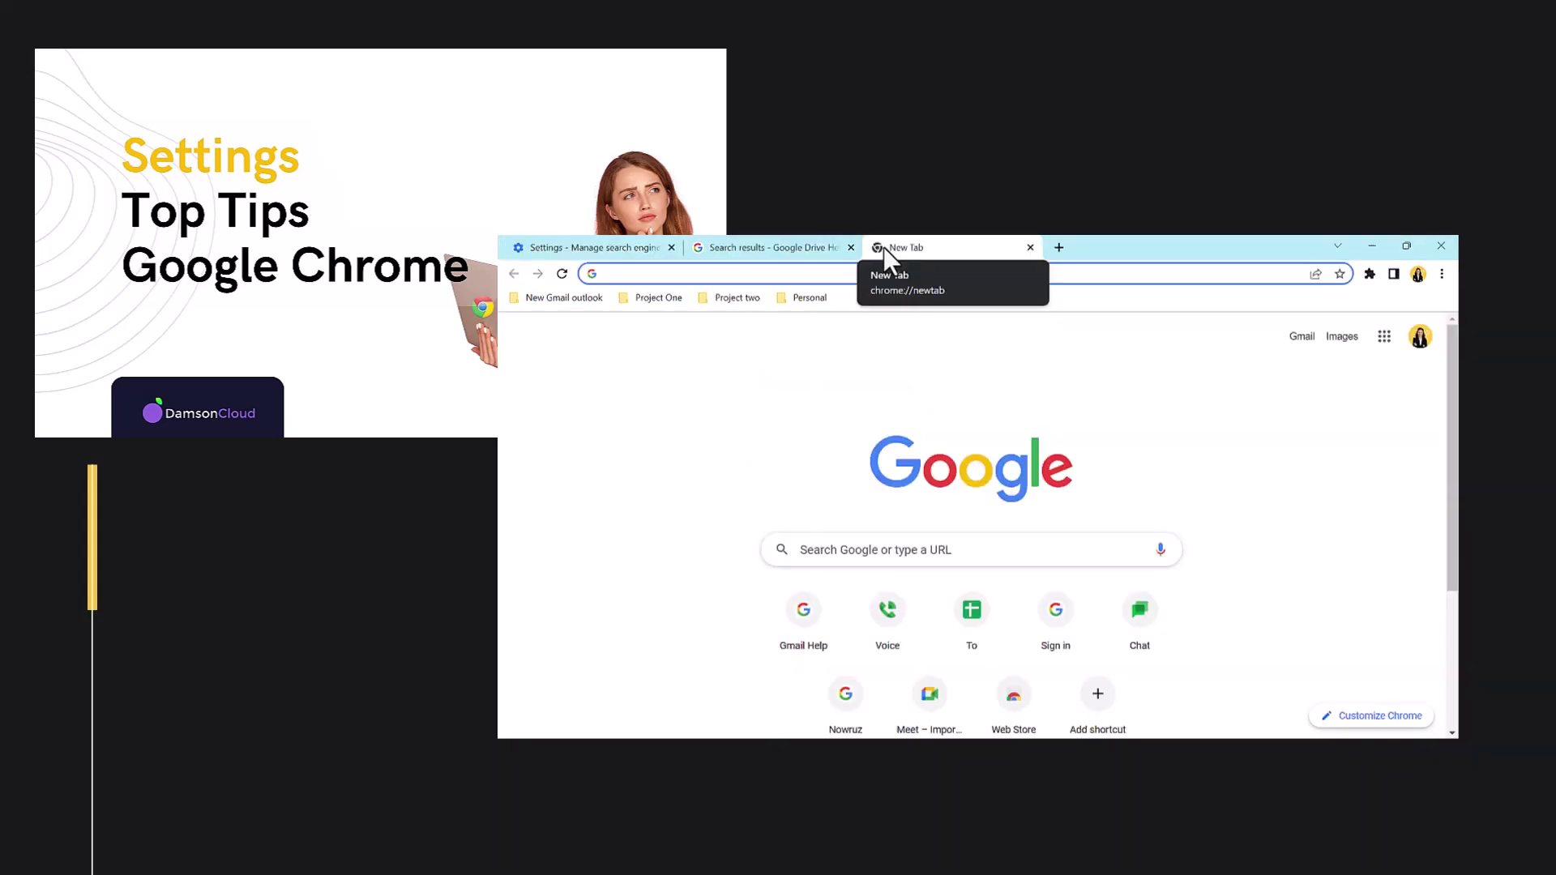
pyautogui.write('dh')
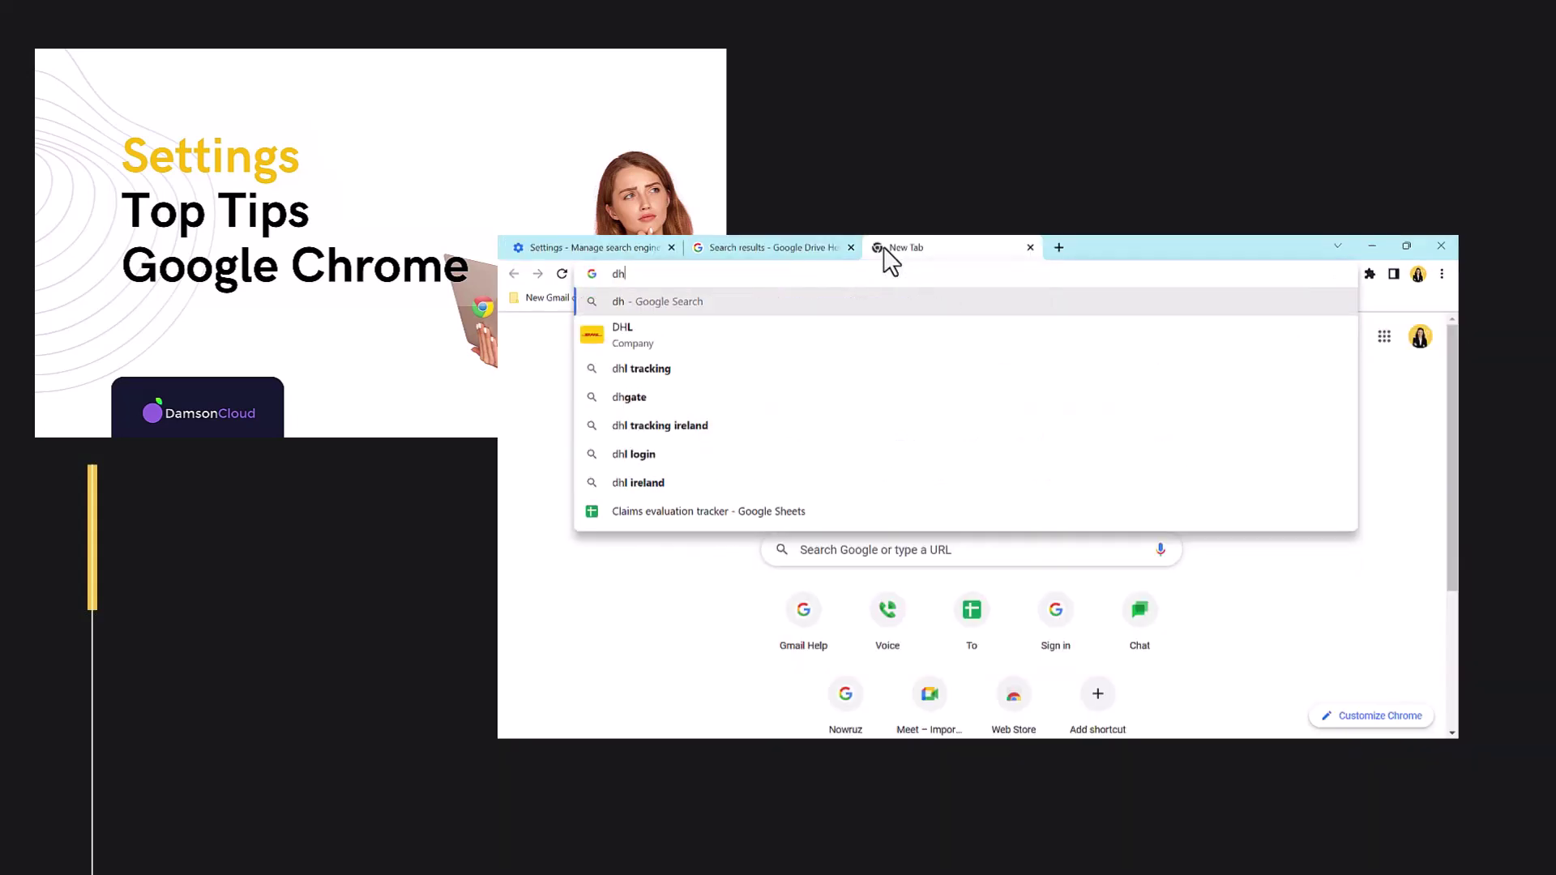
pyautogui.write('elp')
pyautogui.press('Tab')
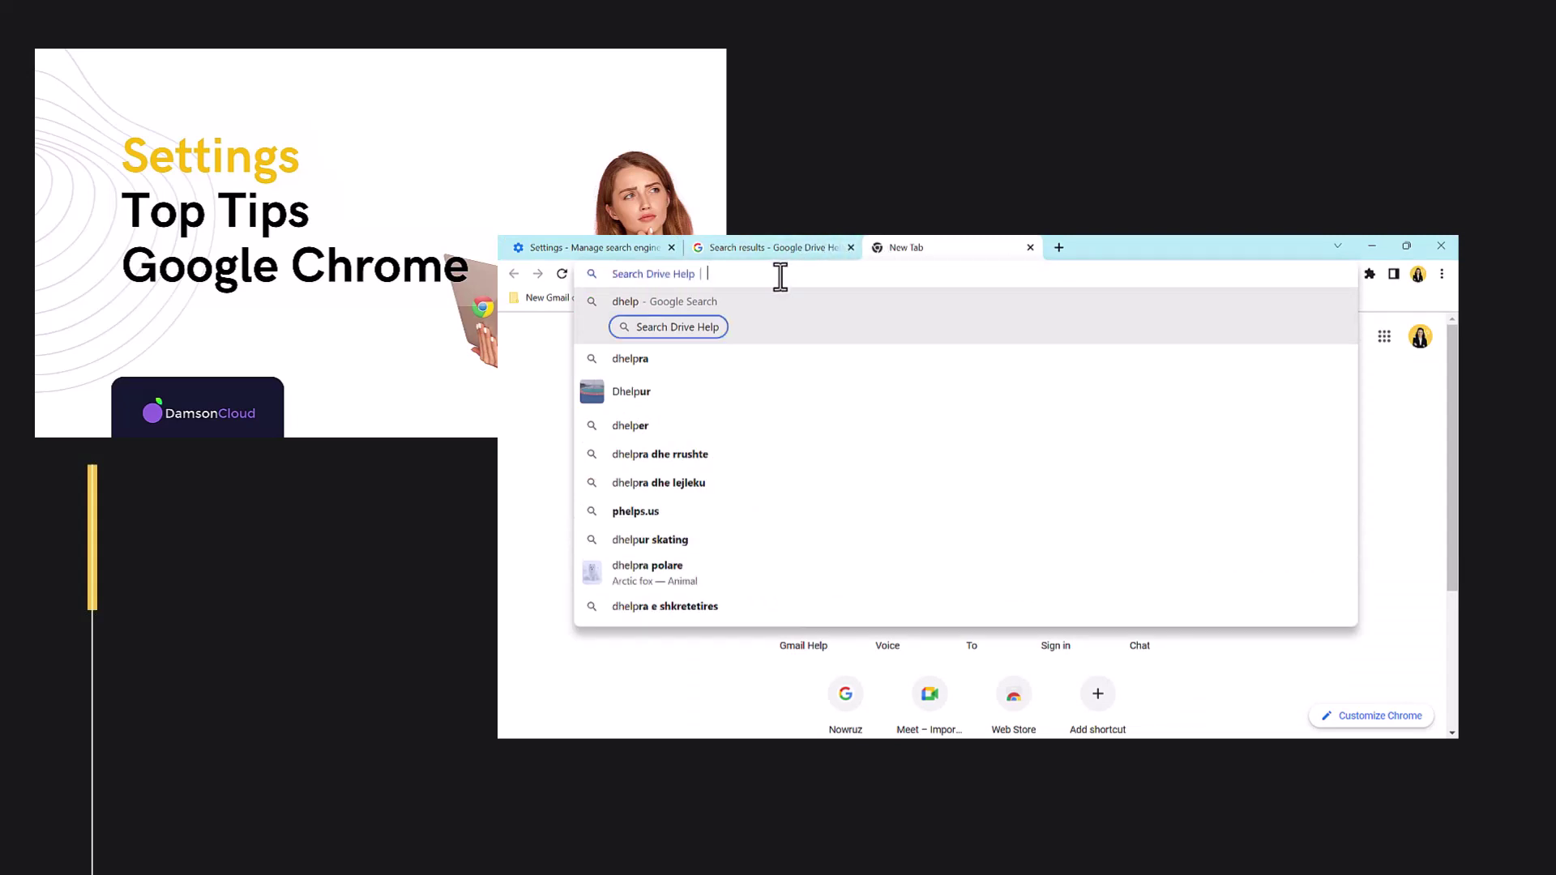
pyautogui.write('docs')
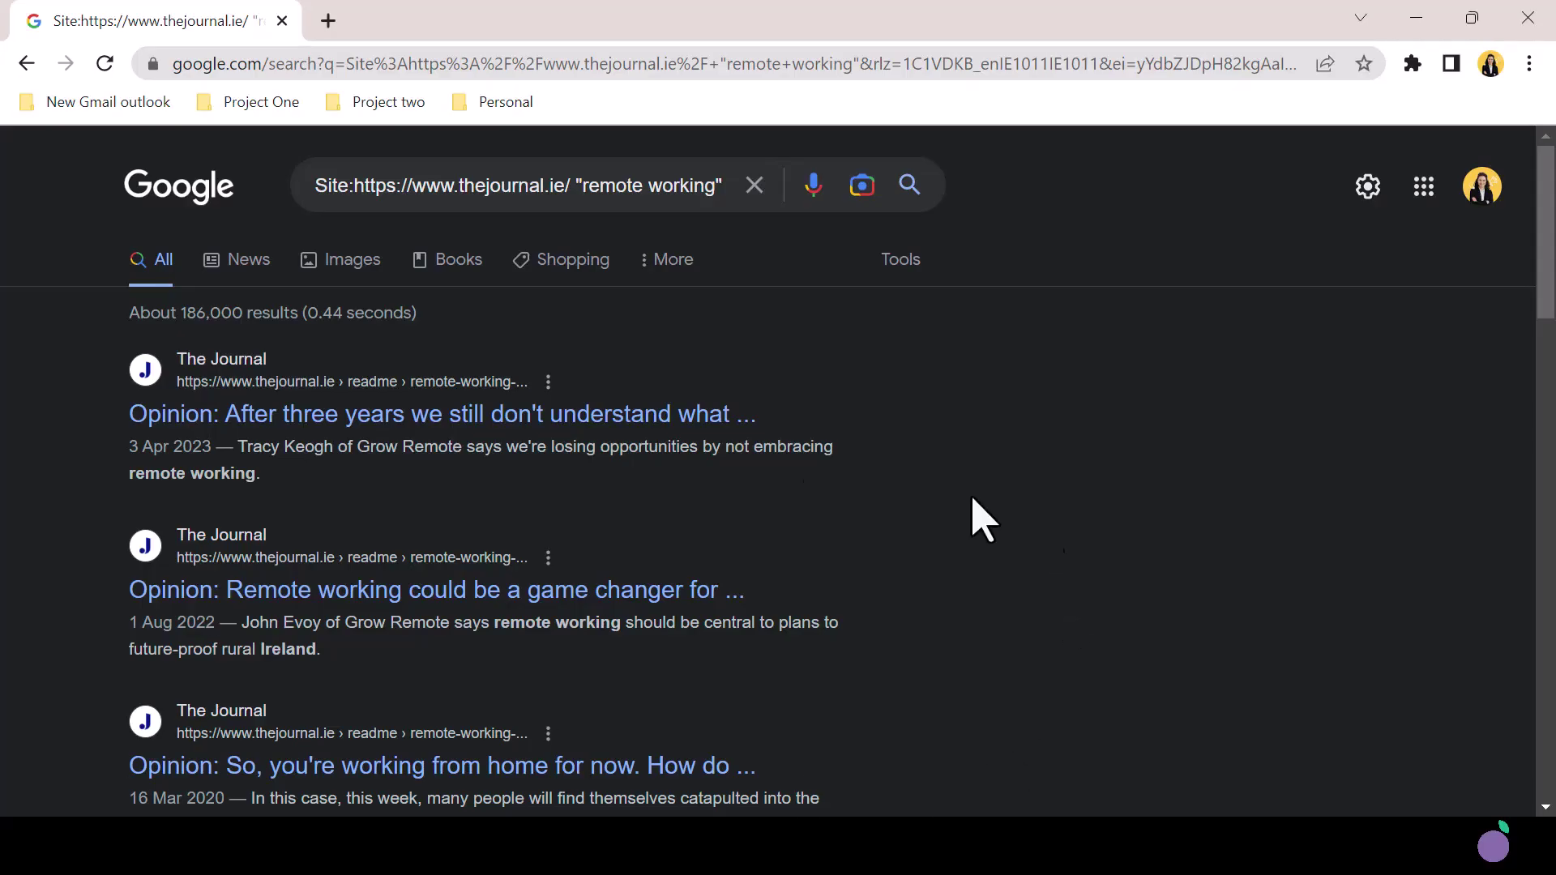
# Step: Open the first remote-working article with side-panel results, checking Images before returning to All
pyautogui.click(367, 419)
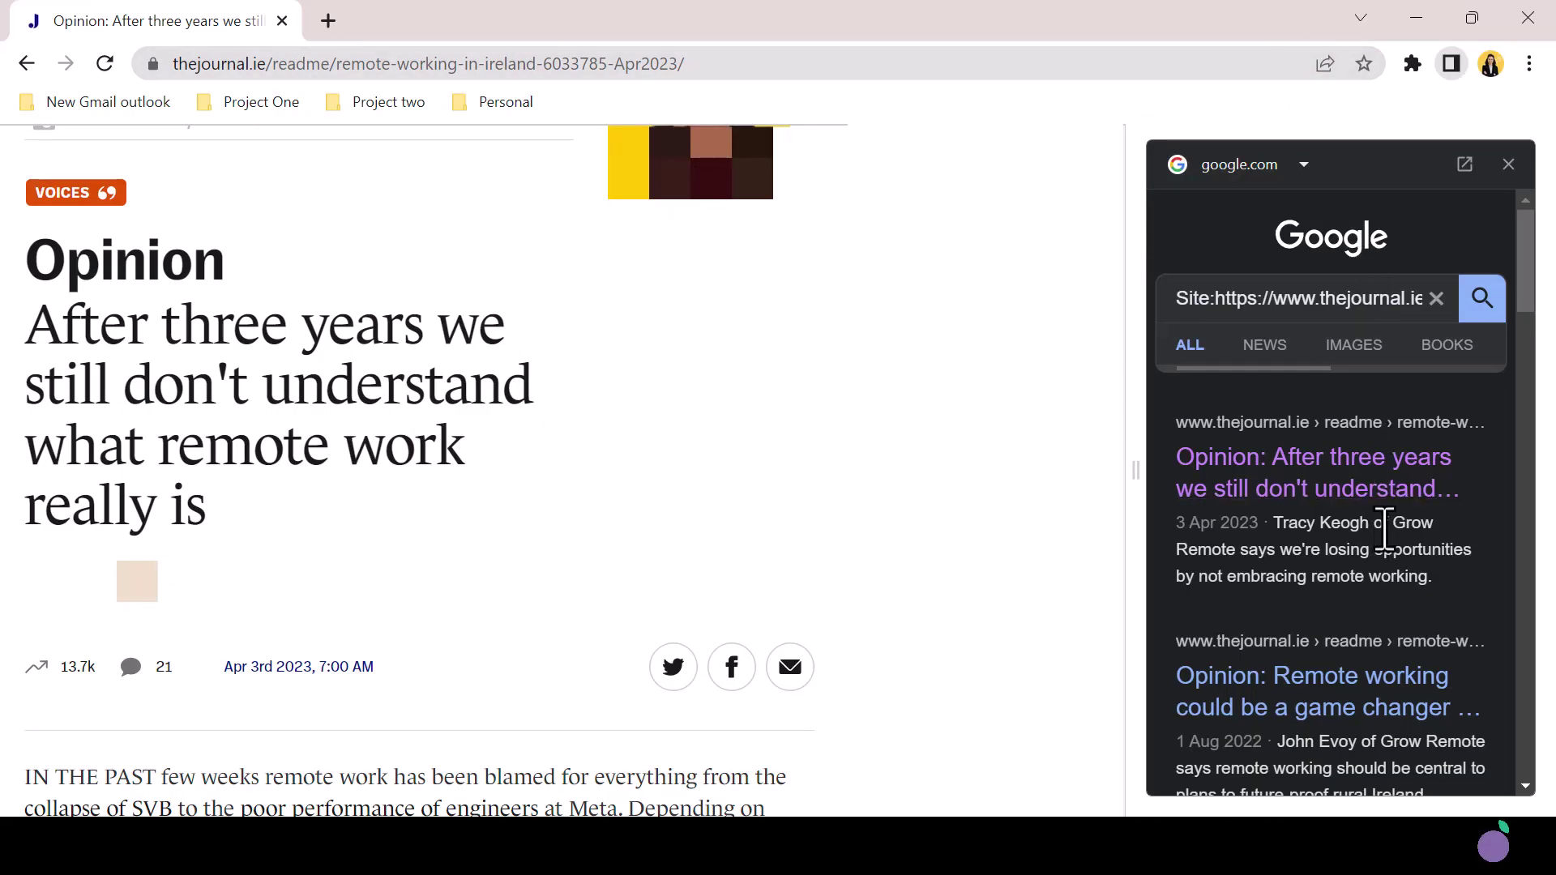
pyautogui.scroll(-8, 1361, 620)
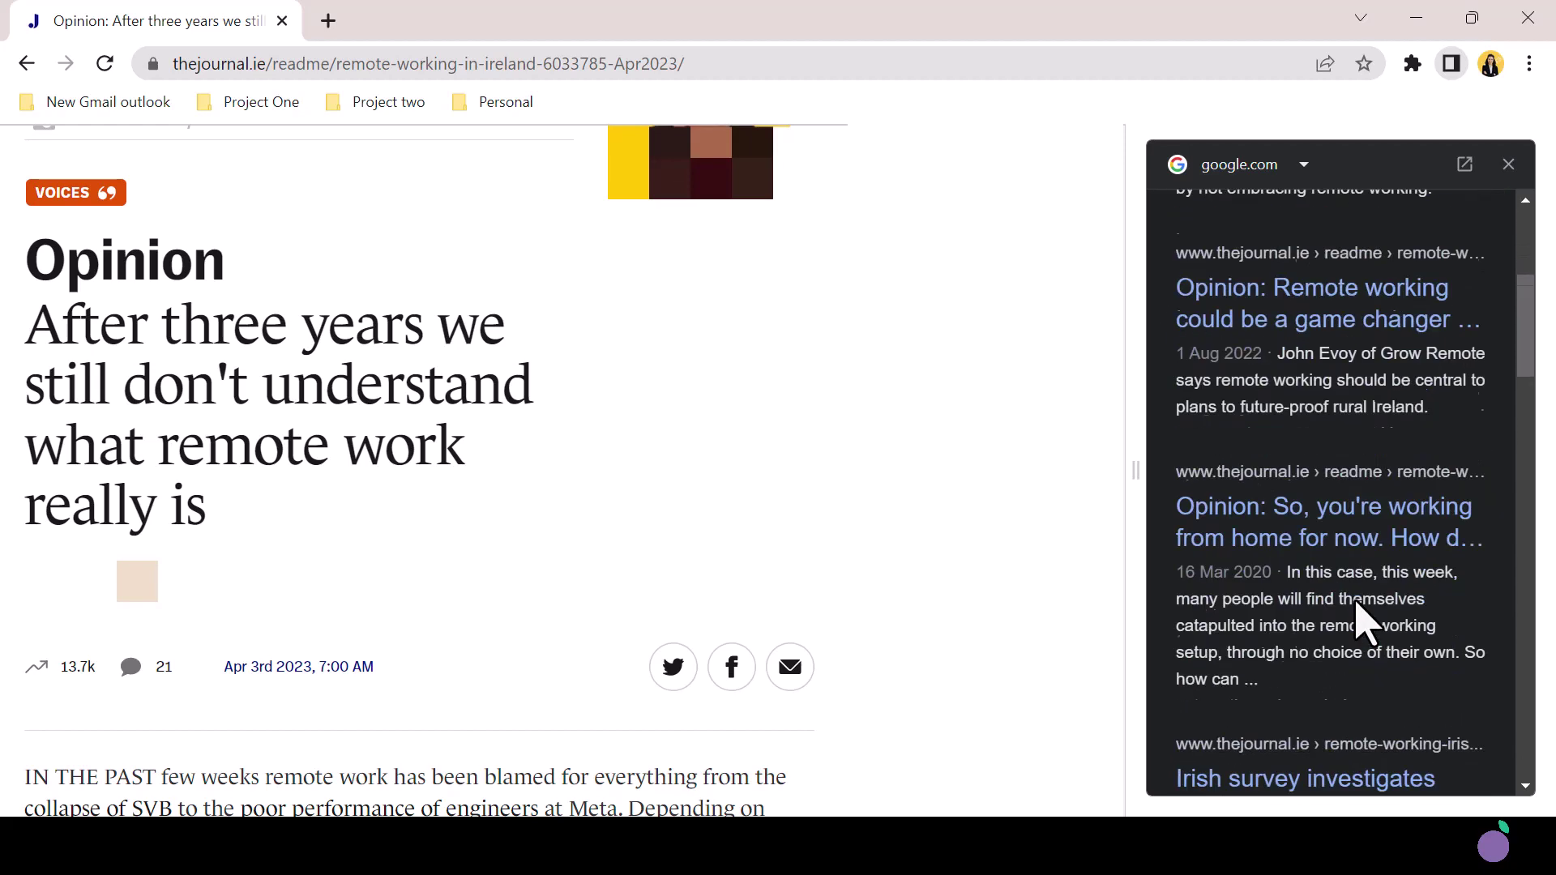
pyautogui.scroll(-5, 1362, 620)
pyautogui.scroll(12, 1360, 620)
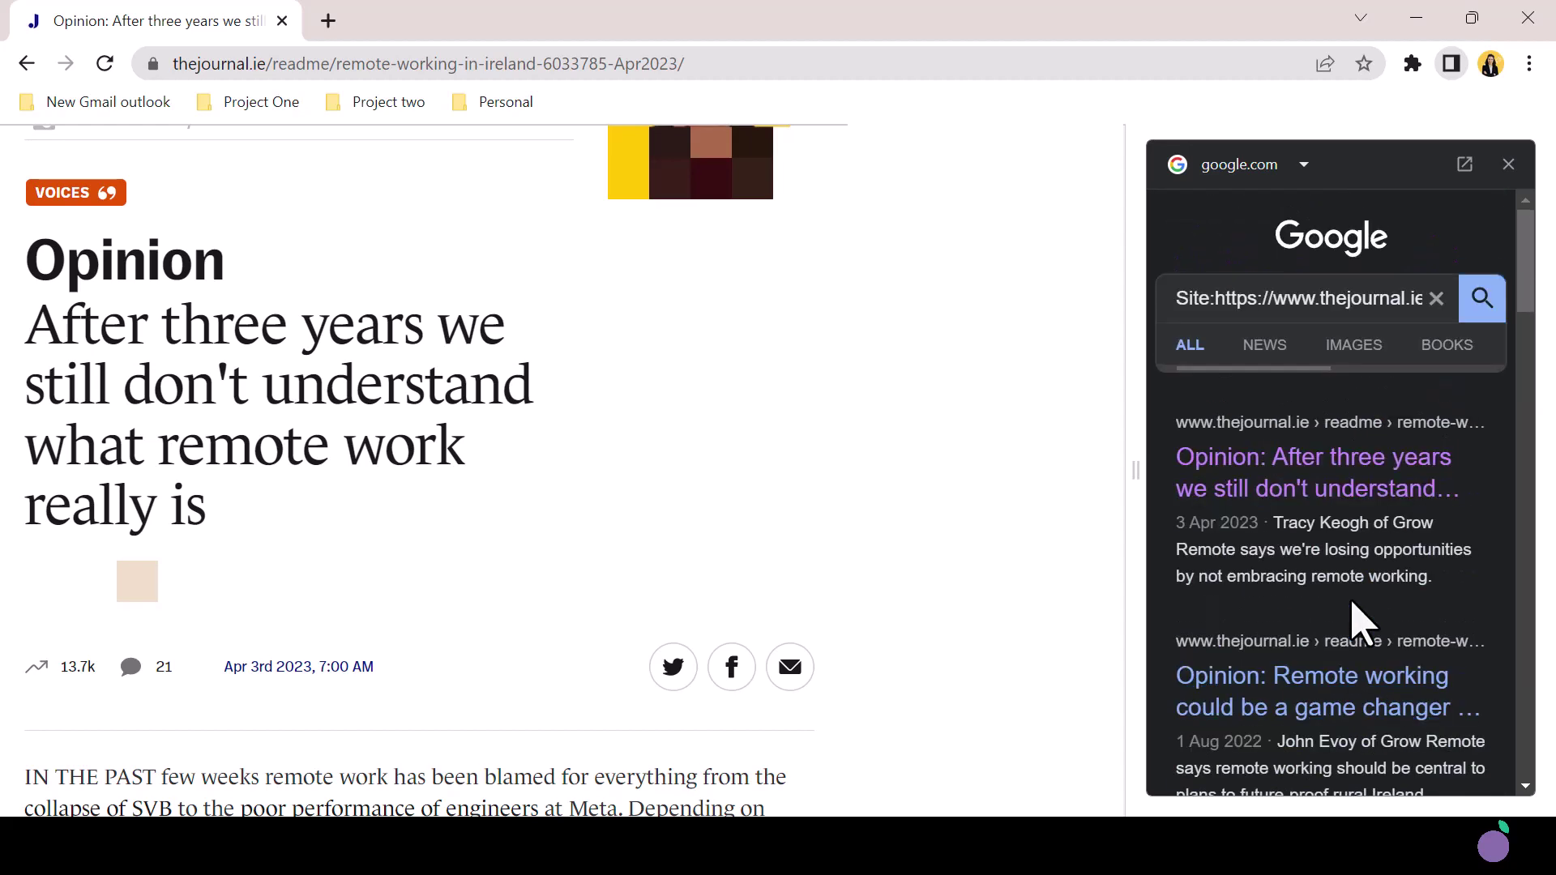
pyautogui.click(1336, 344)
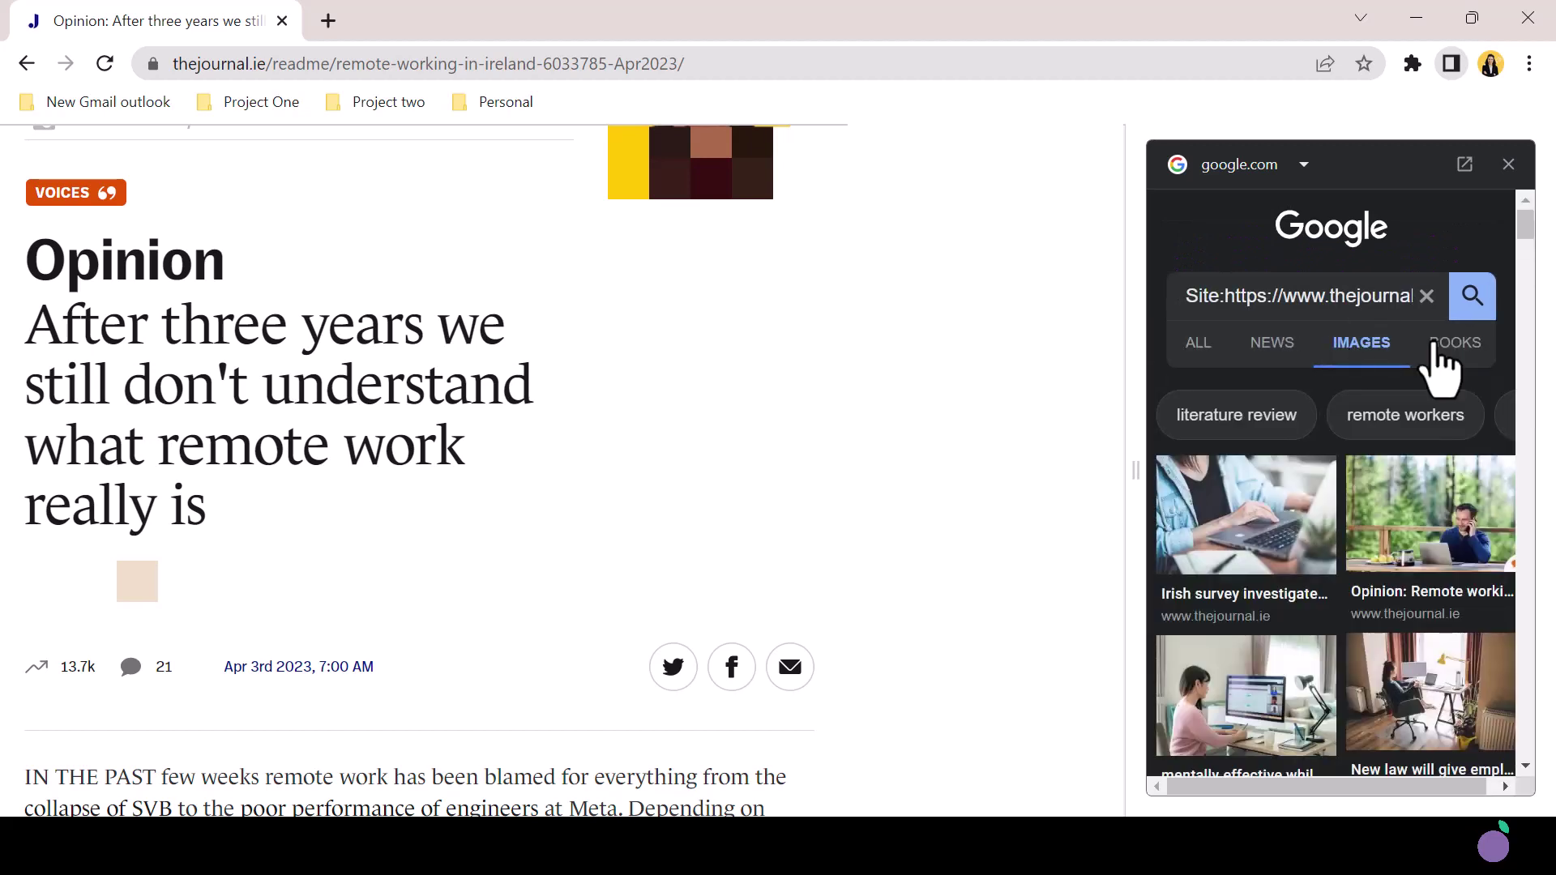
pyautogui.click(1197, 353)
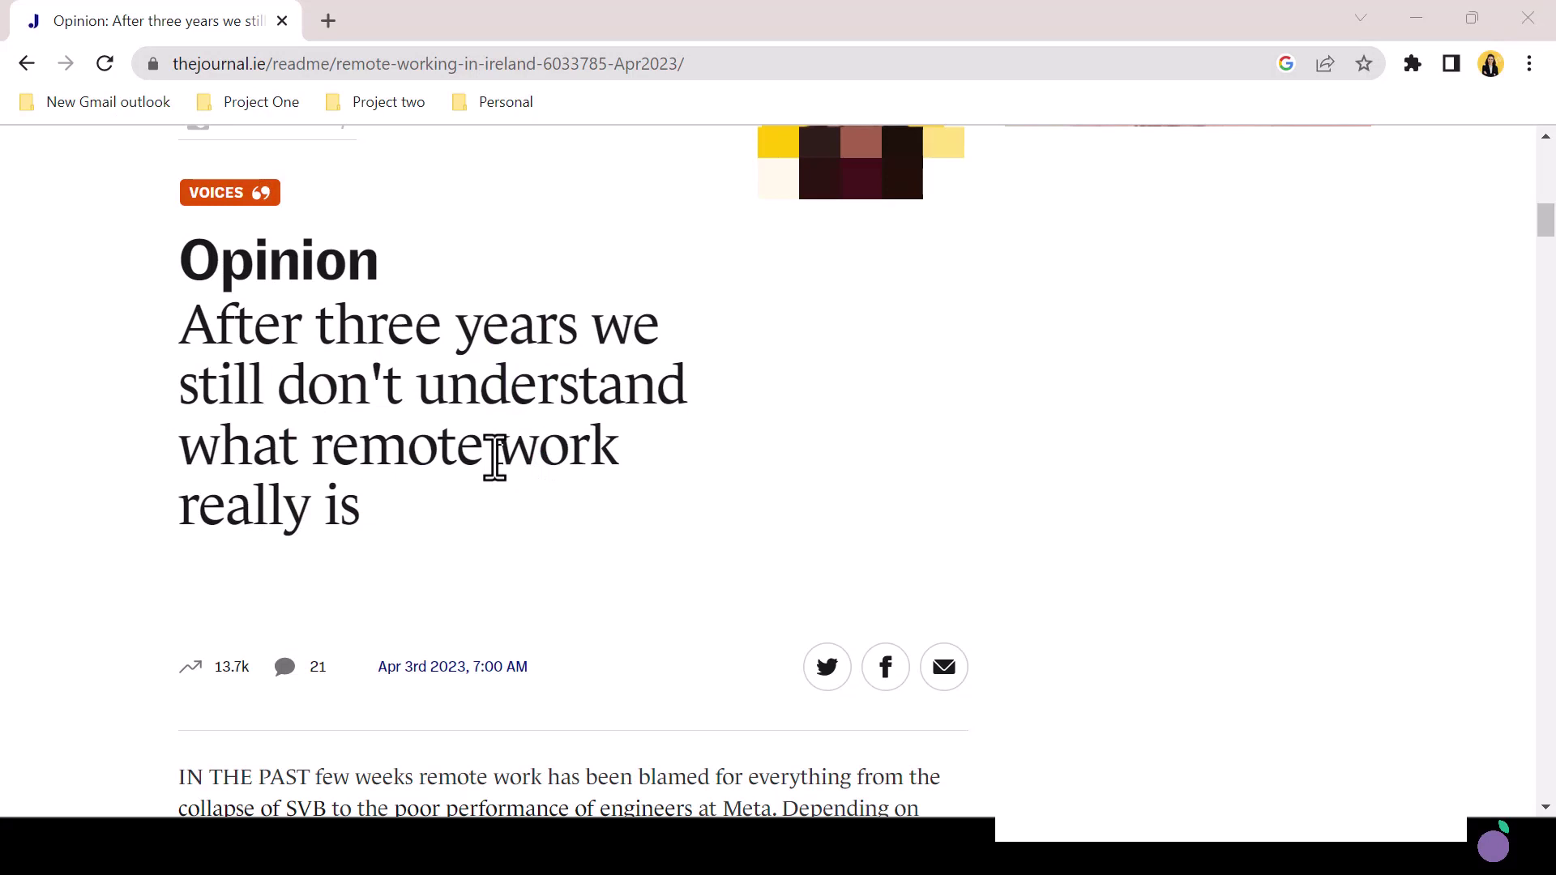
# Step: Select 'Grow Remote in 2018' in the article and search Google for it in a new tab
pyautogui.scroll(-8, 739, 510)
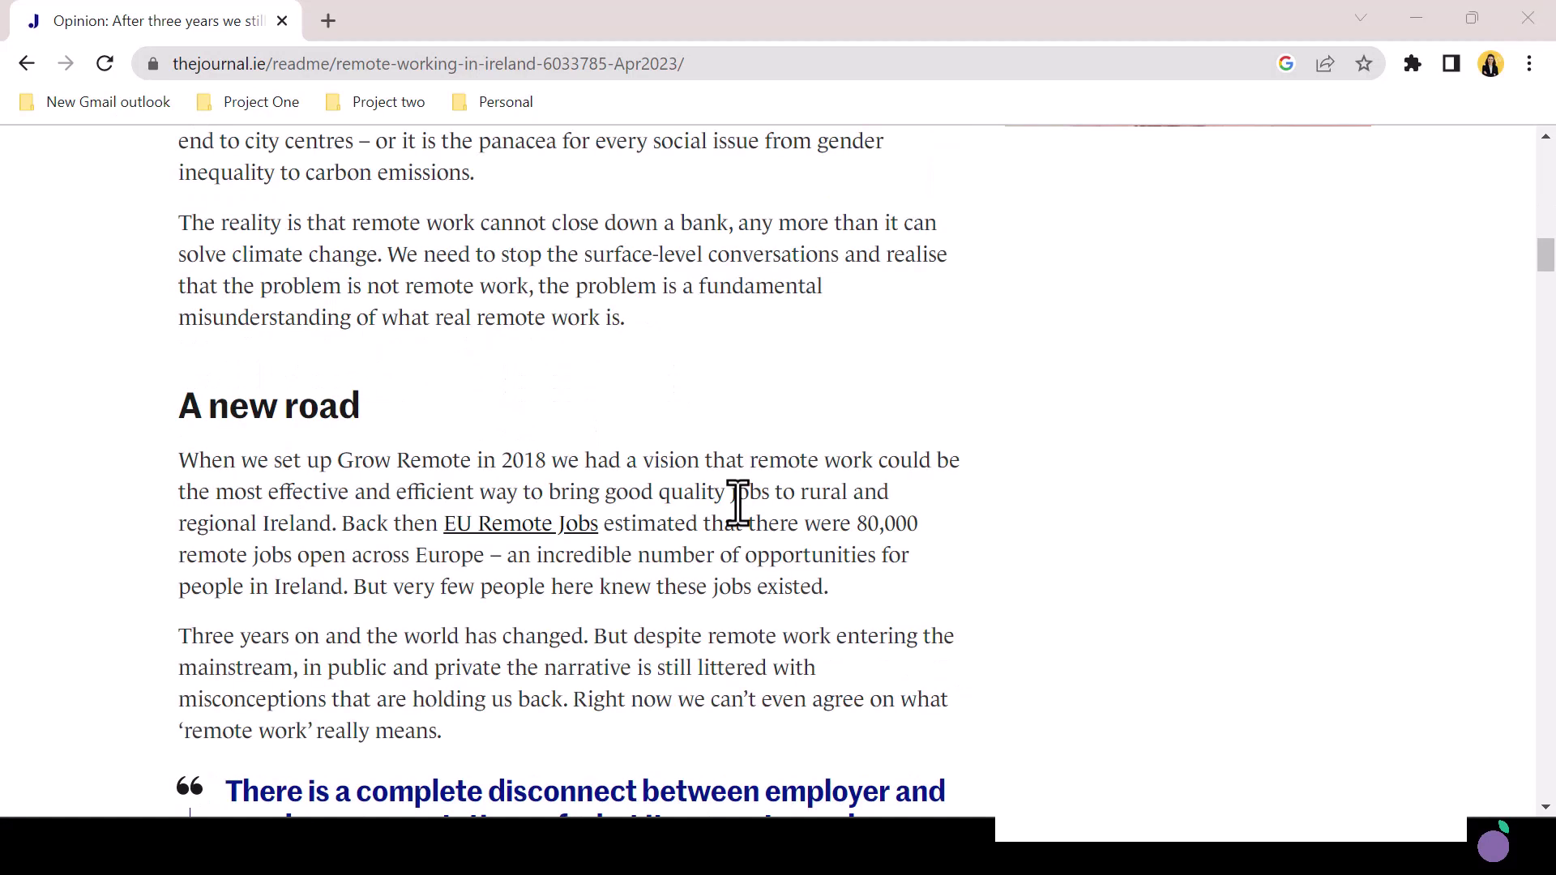
pyautogui.scroll(-1, 739, 504)
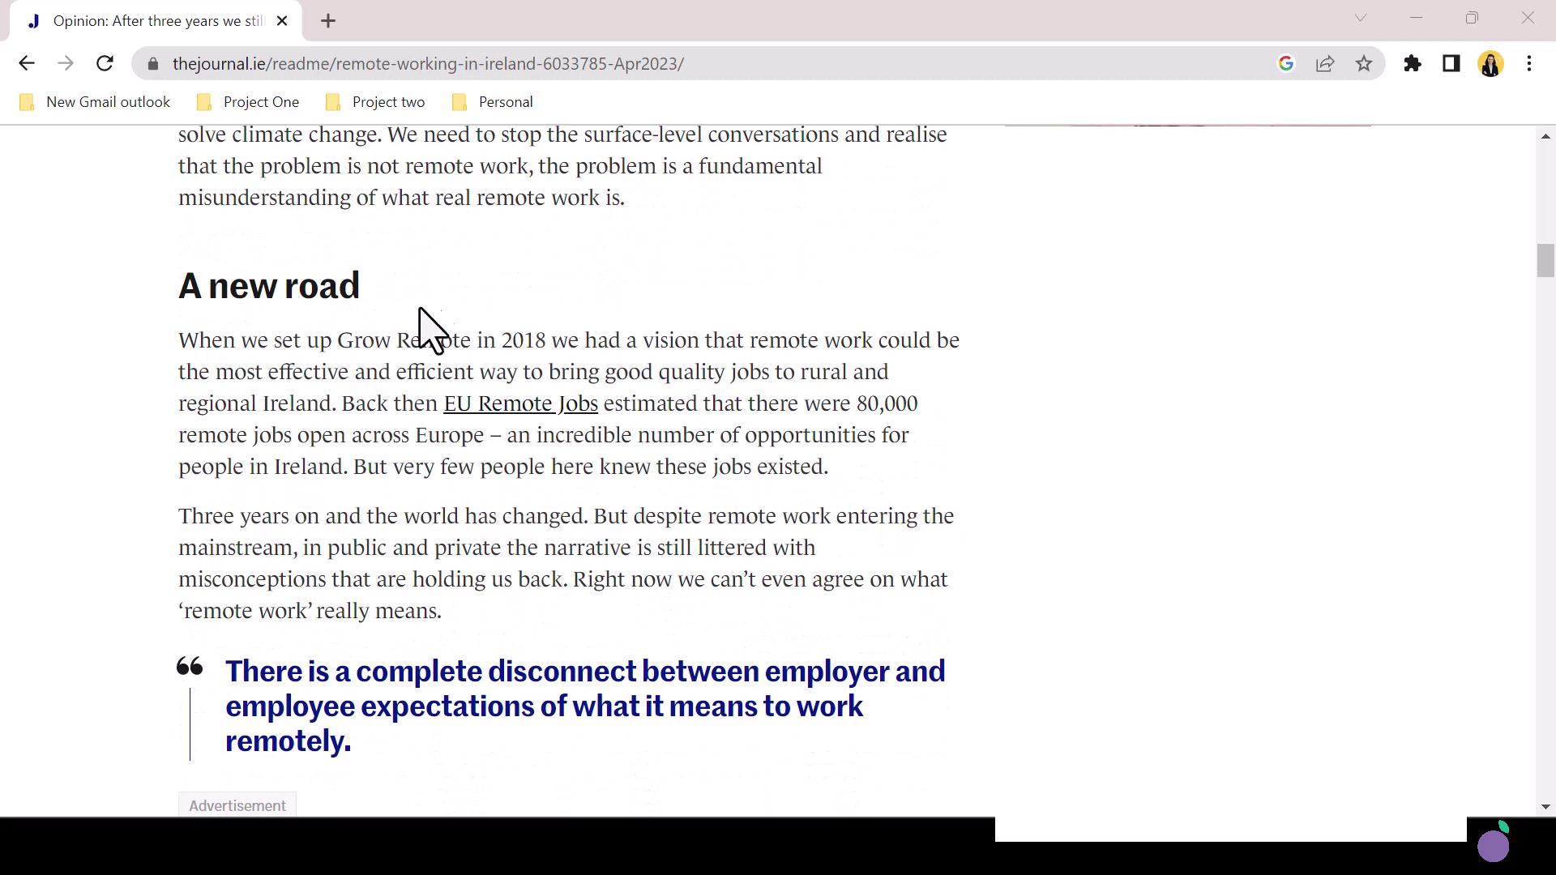
pyautogui.moveTo(337, 341); pyautogui.dragTo(543, 340)
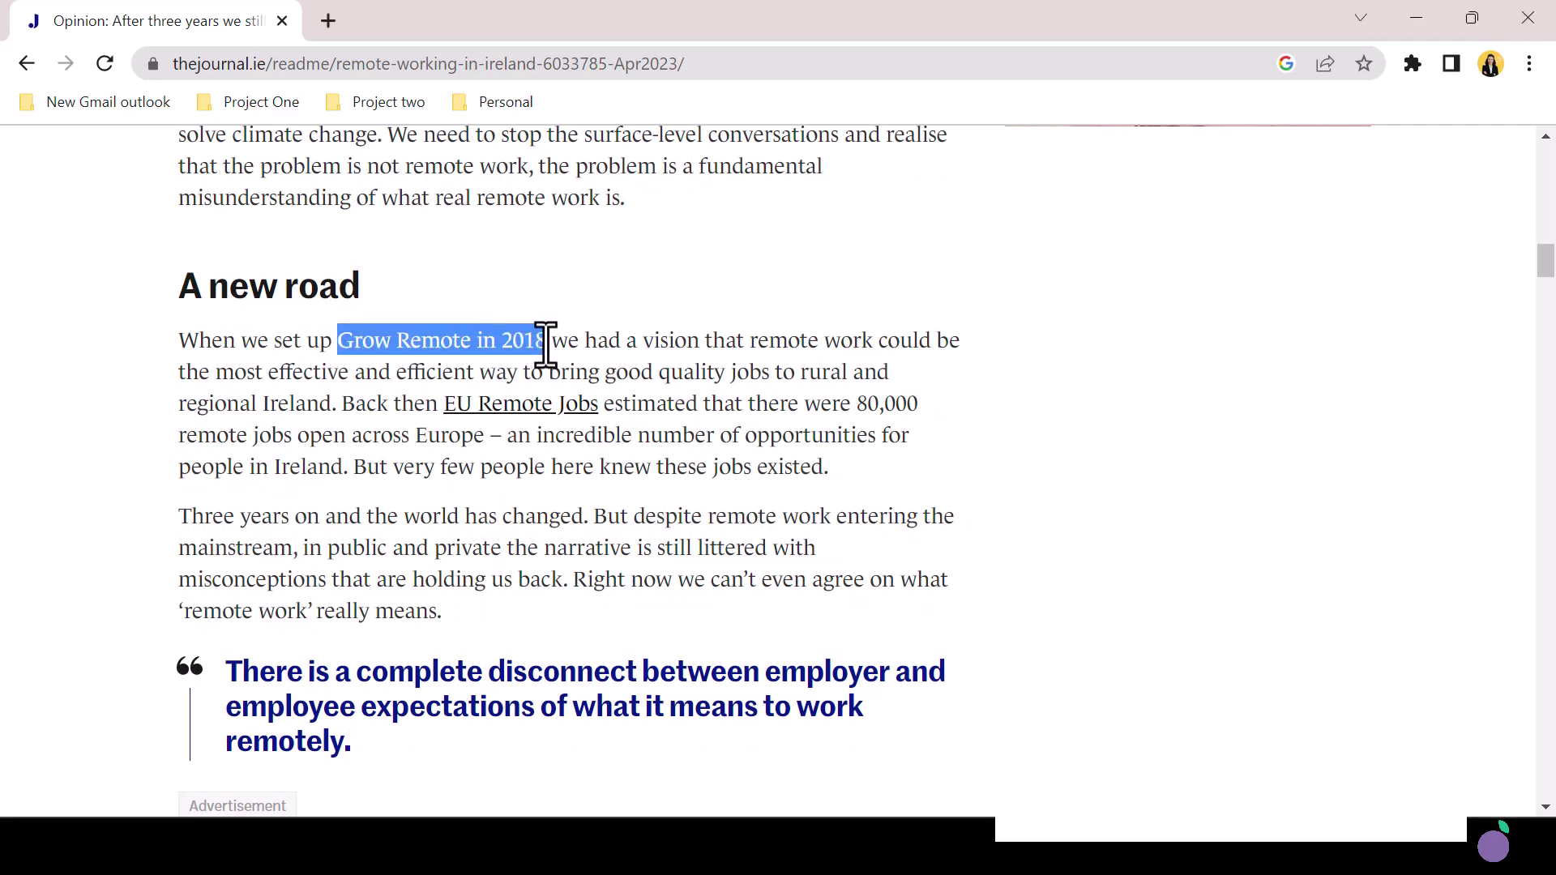
pyautogui.rightClick(531, 340)
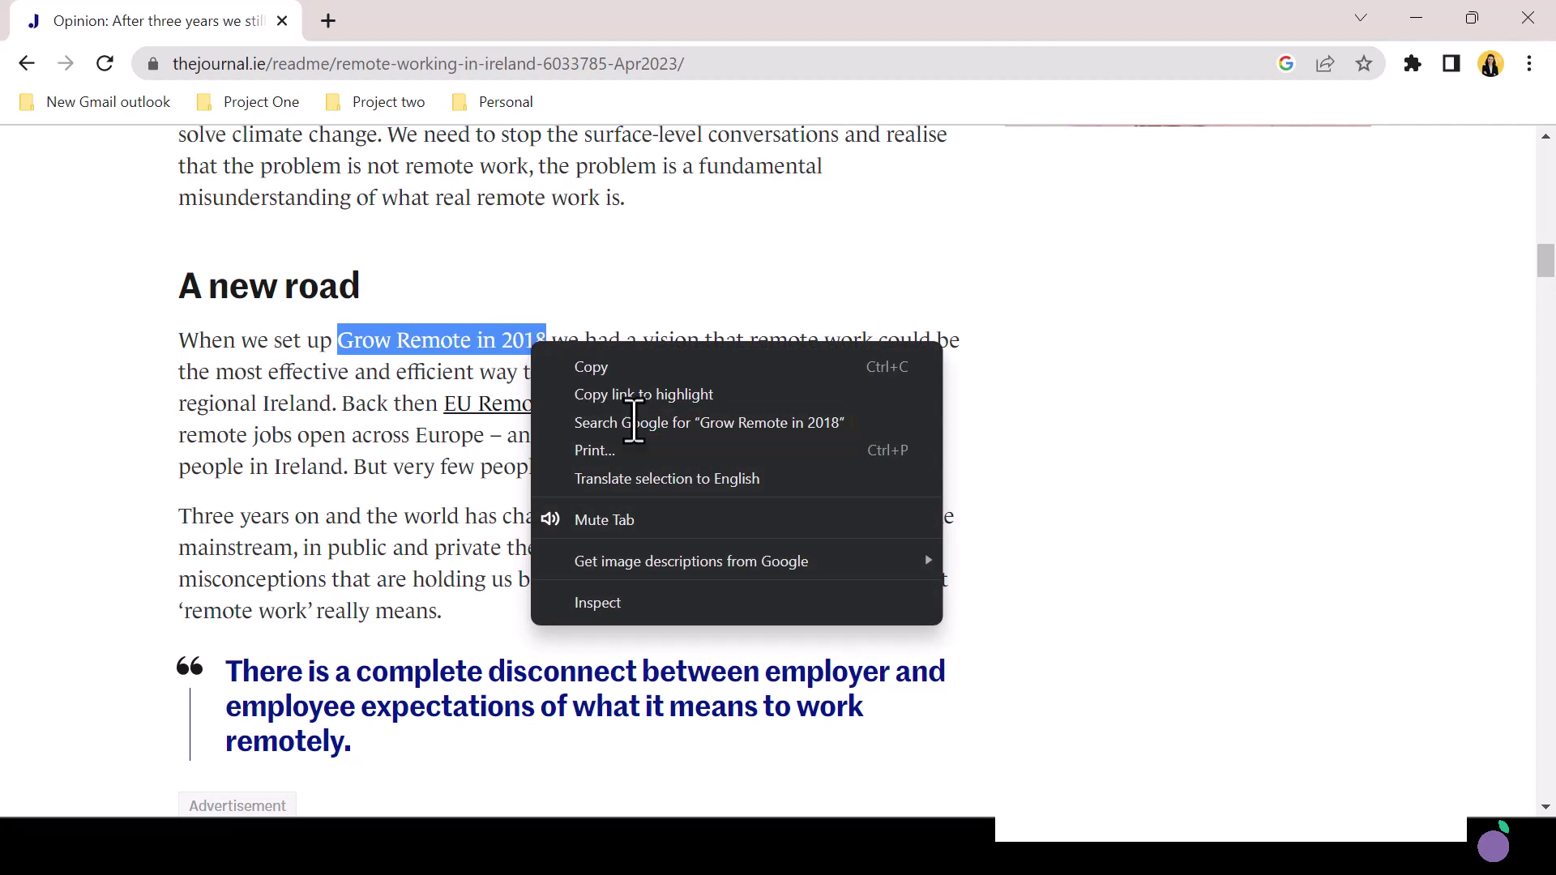
pyautogui.click(635, 422)
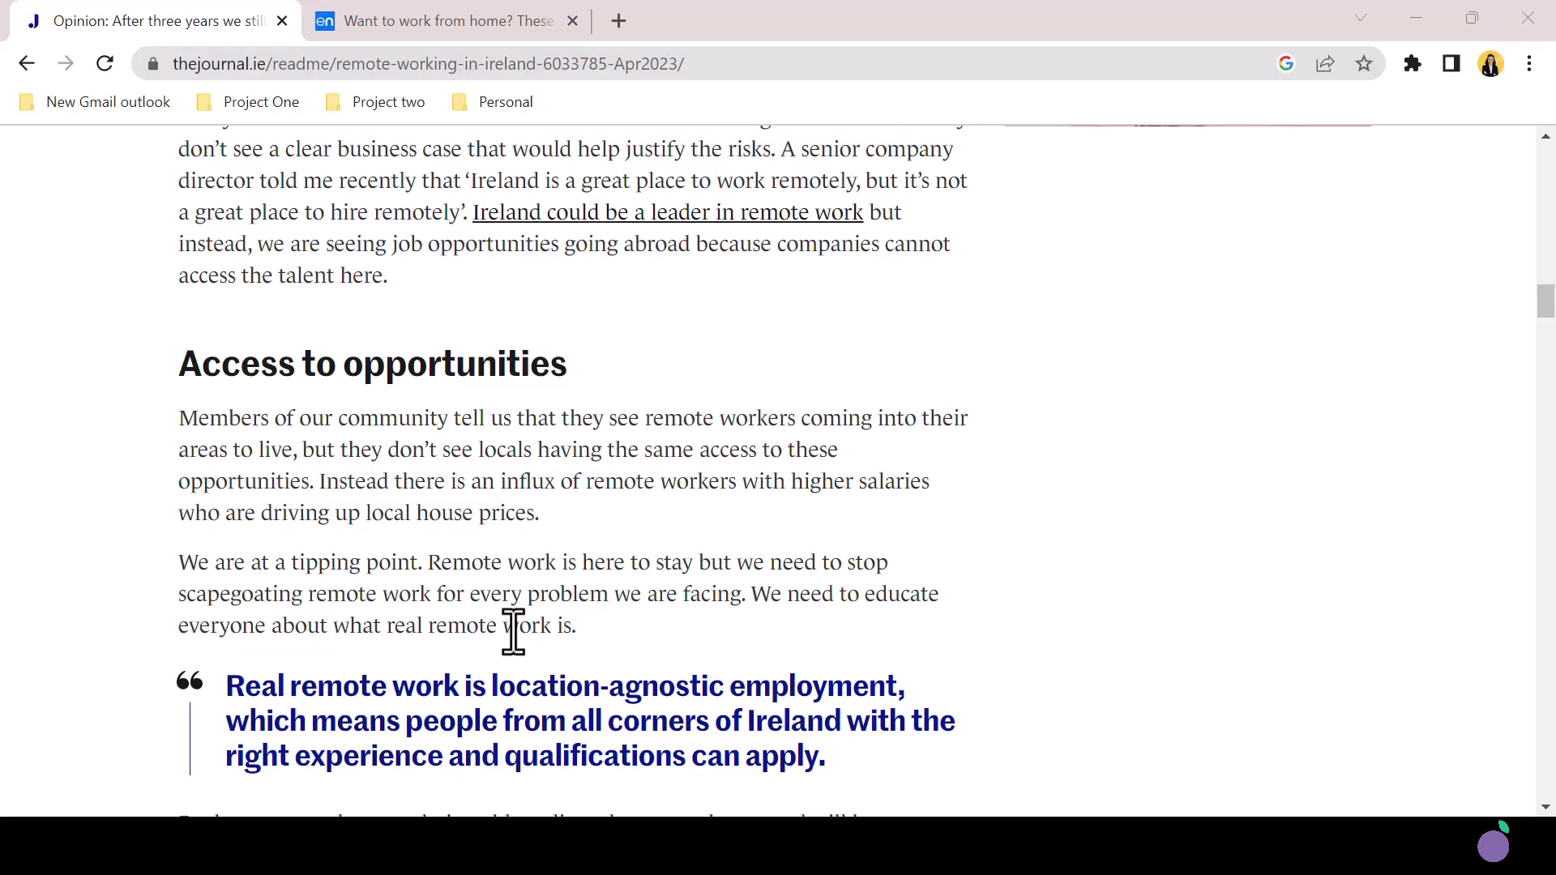
# Step: Select the 'We are at a tipping point' paragraph and copy a link to highlight
pyautogui.moveTo(185, 562); pyautogui.dragTo(571, 628)
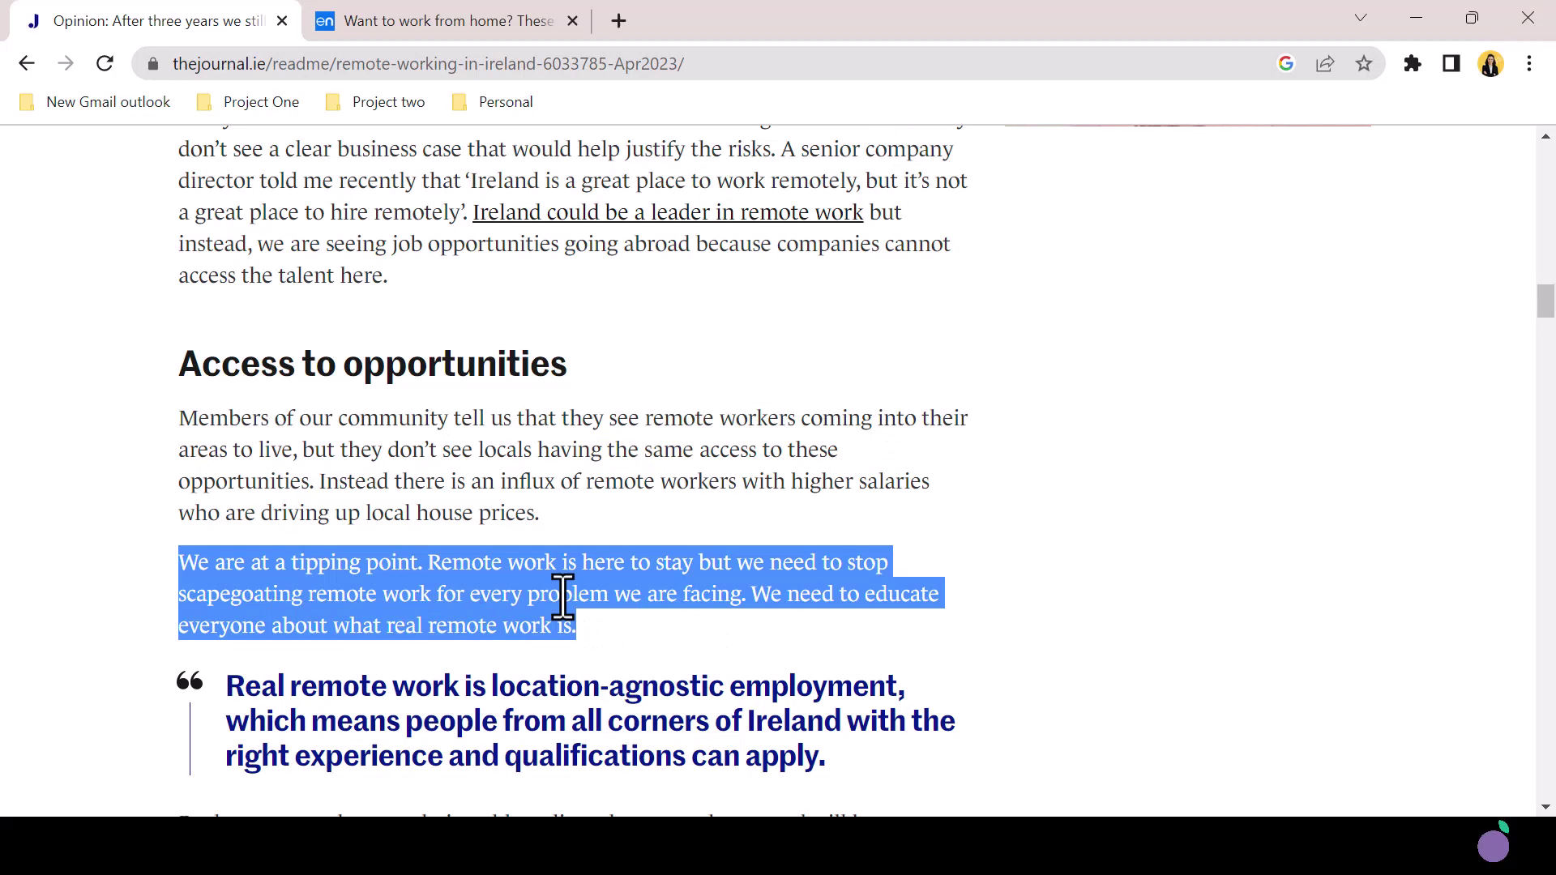
pyautogui.rightClick(545, 587)
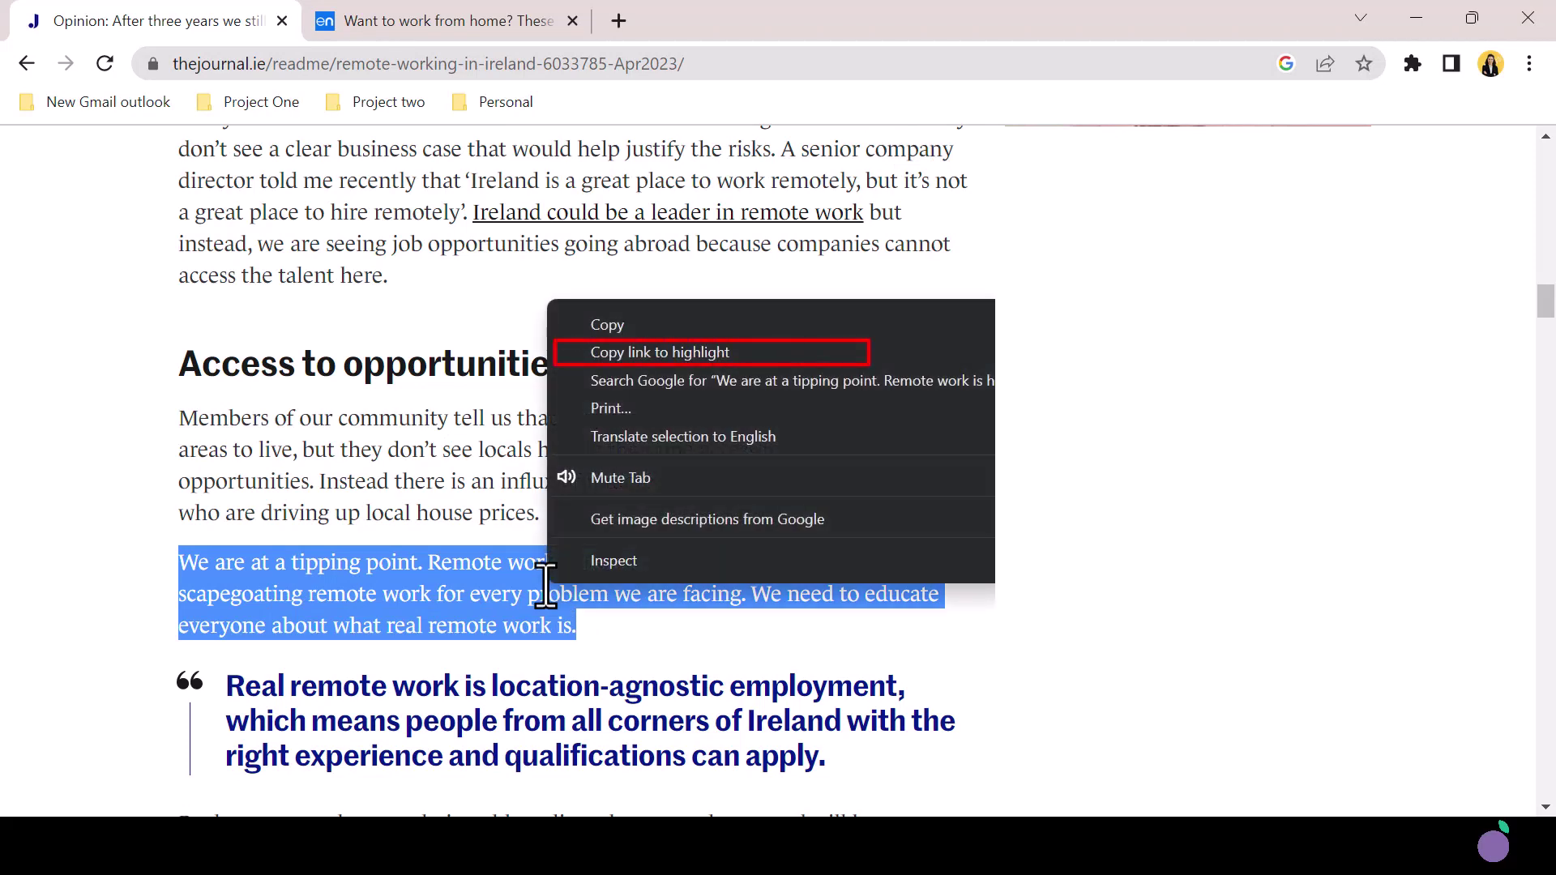
pyautogui.click(649, 354)
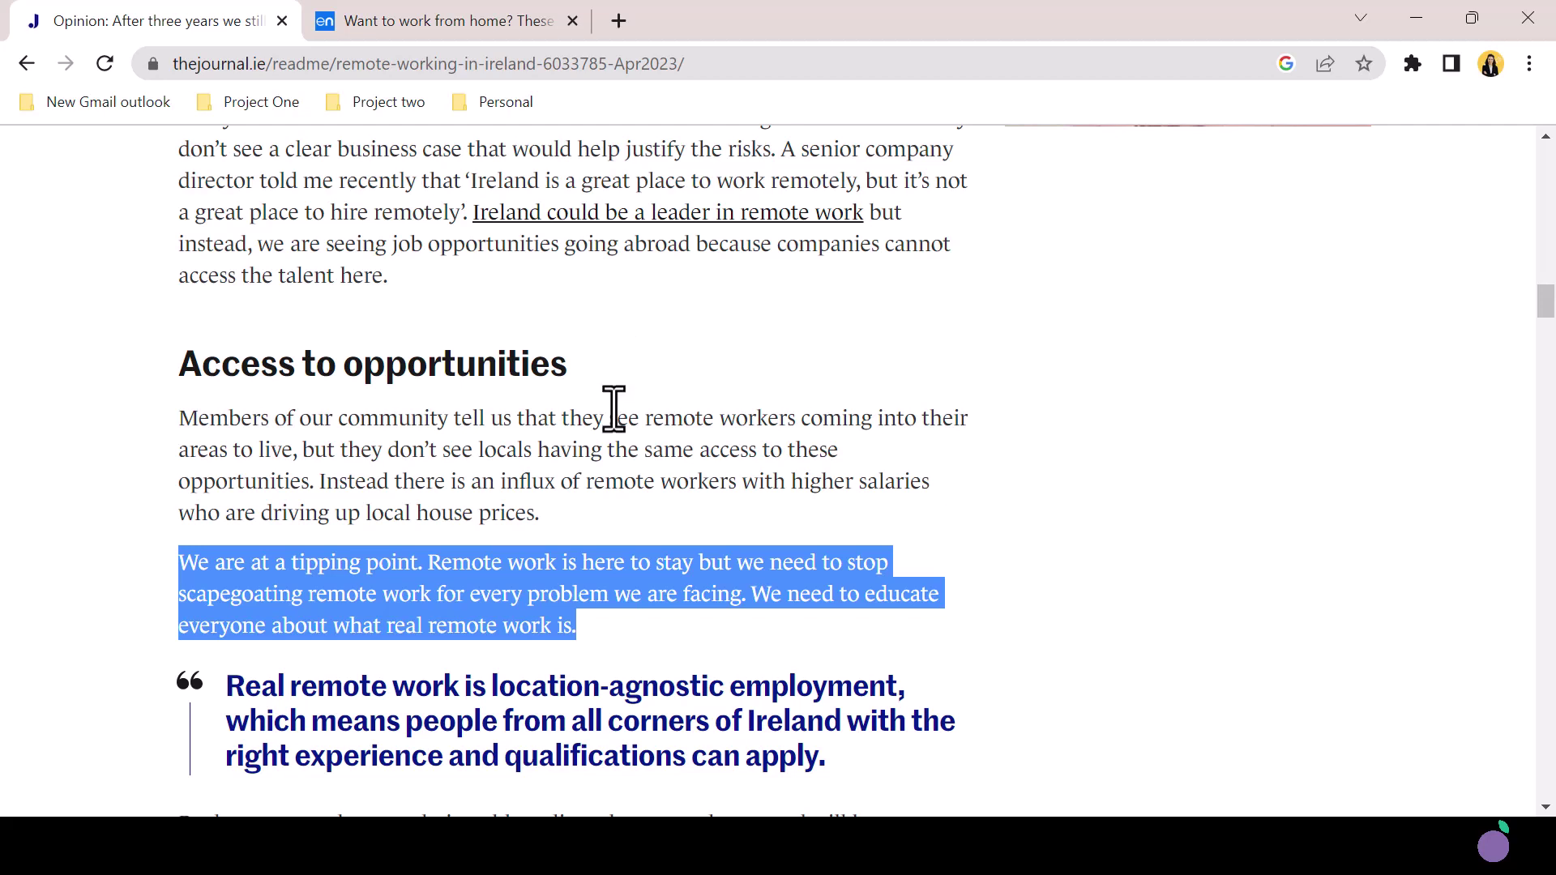
# Step: Paste the copied highlight link into a new tab to jump to the highlighted paragraph
pyautogui.click(618, 22)
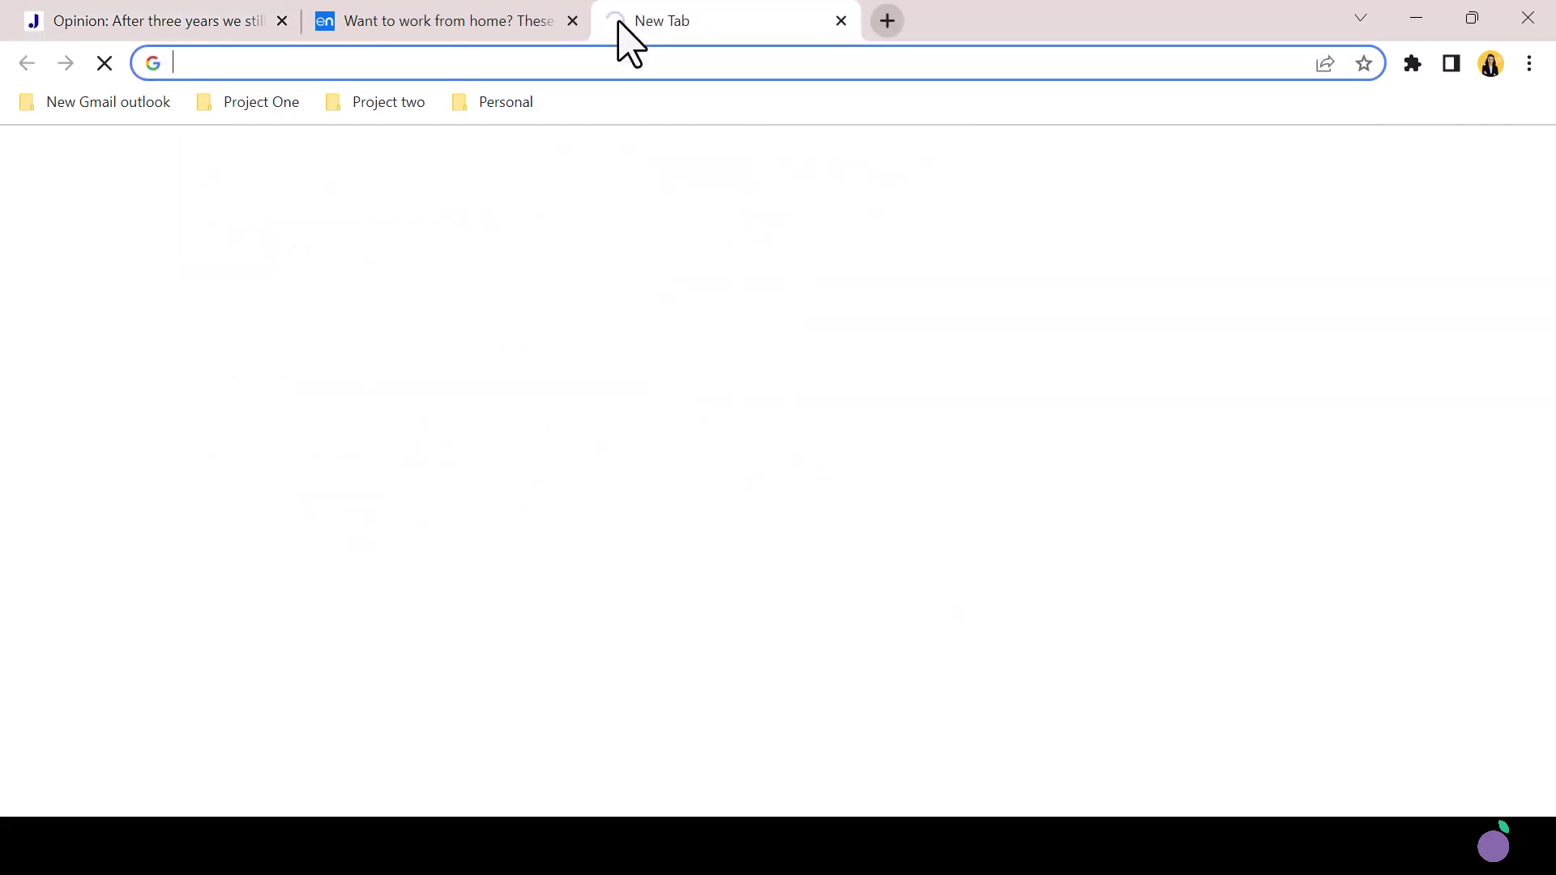
pyautogui.hotkey('ctrl', 'v')
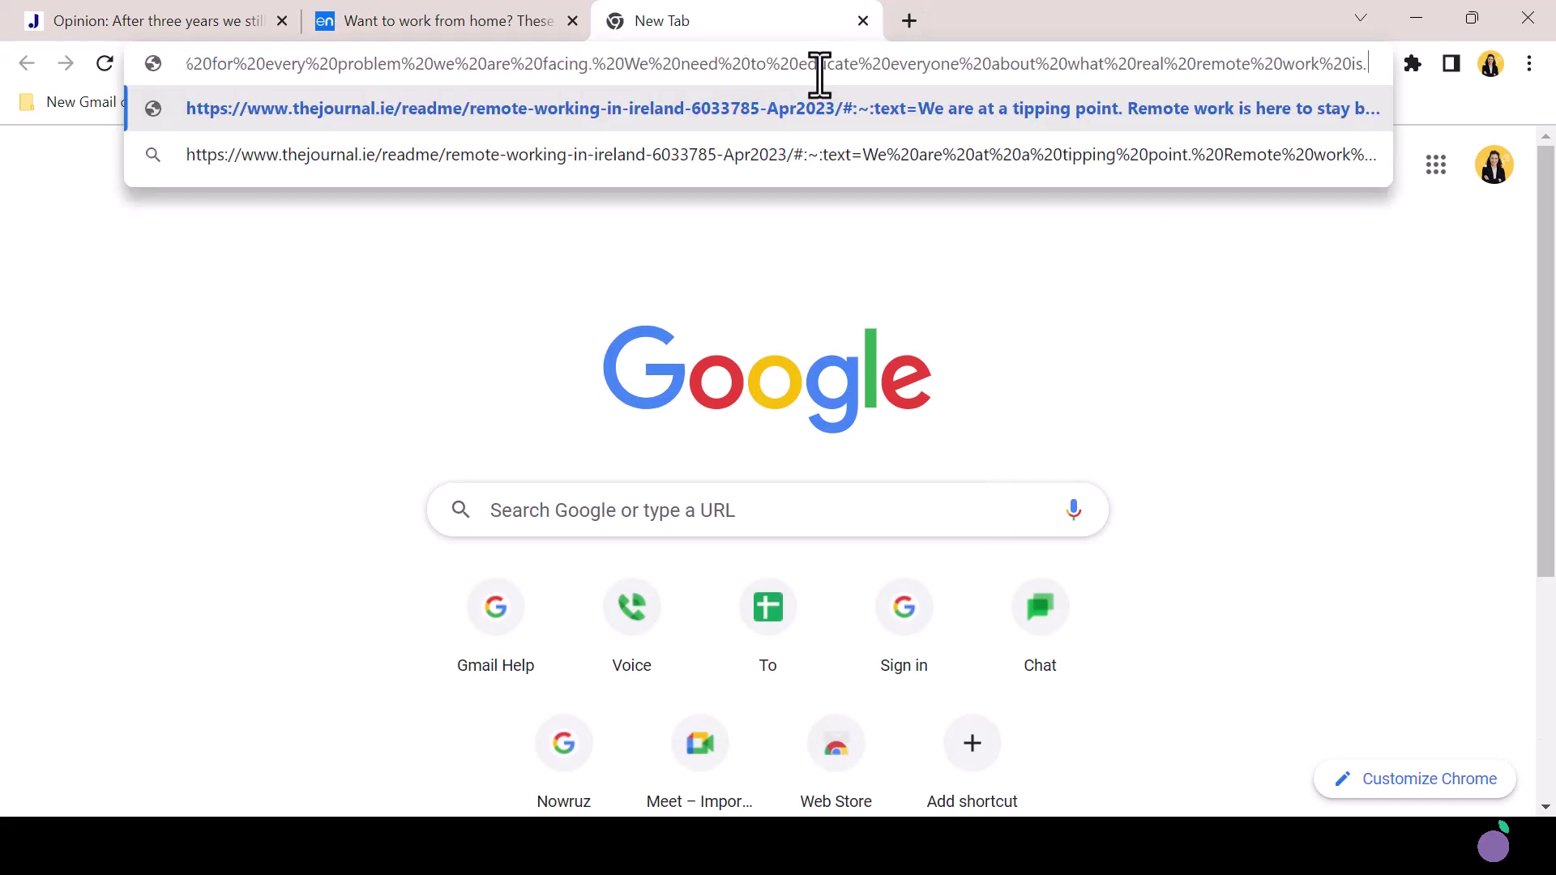
pyautogui.press('Return')
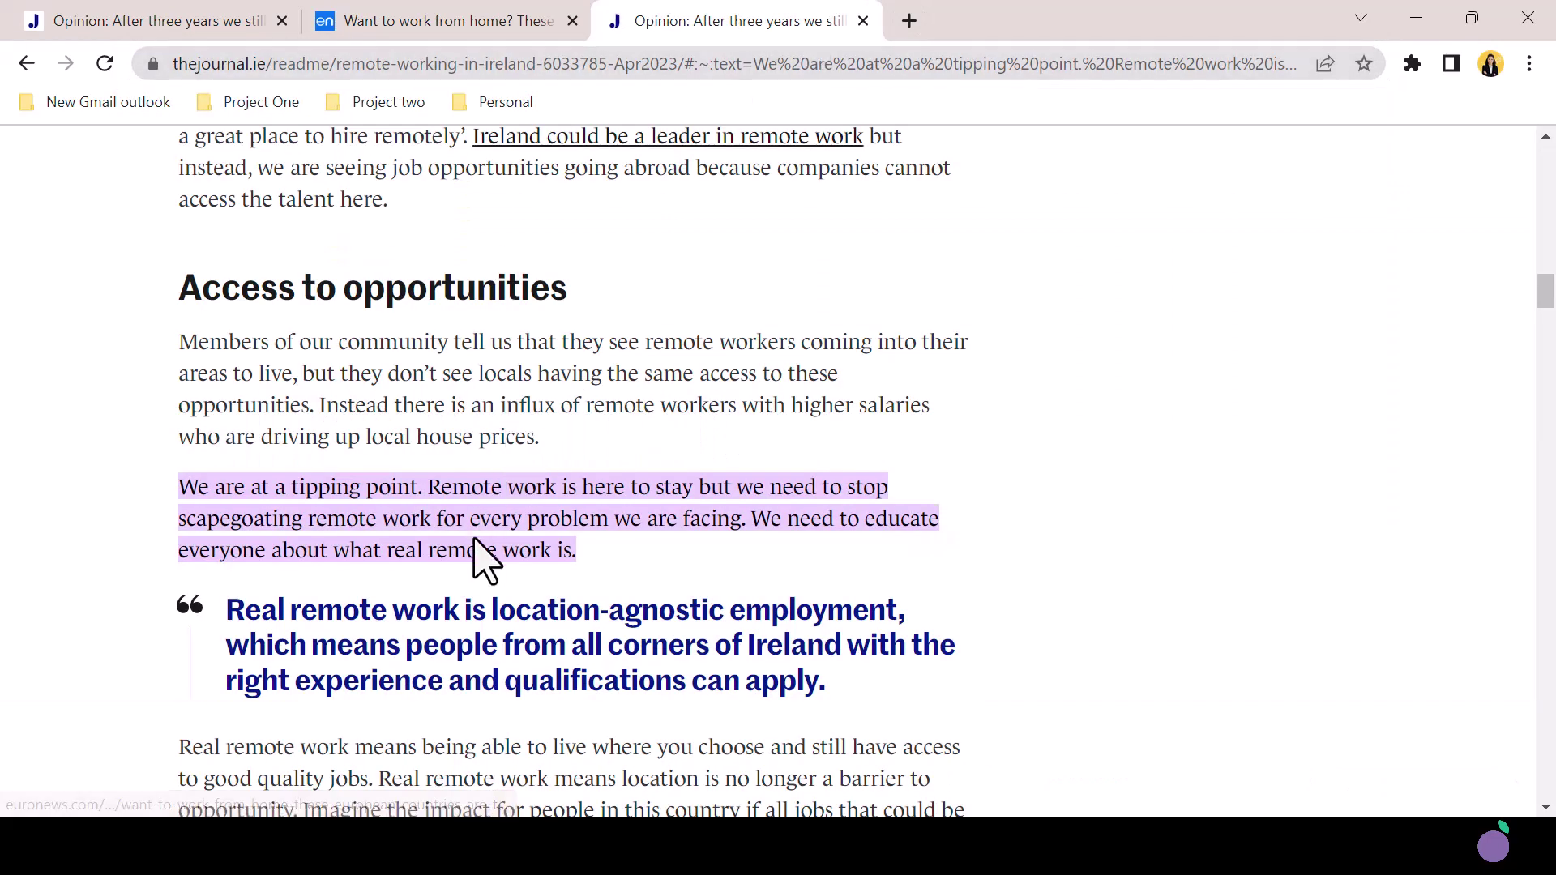